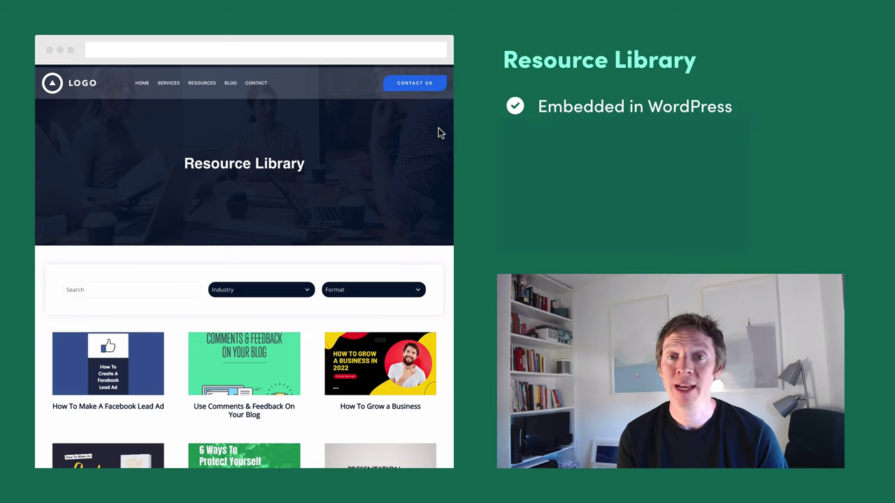
# Search the resource library for "how" and filter the results by the Video format
pyautogui.click(171, 287)
pyautogui.write('how')
pyautogui.click(248, 292)
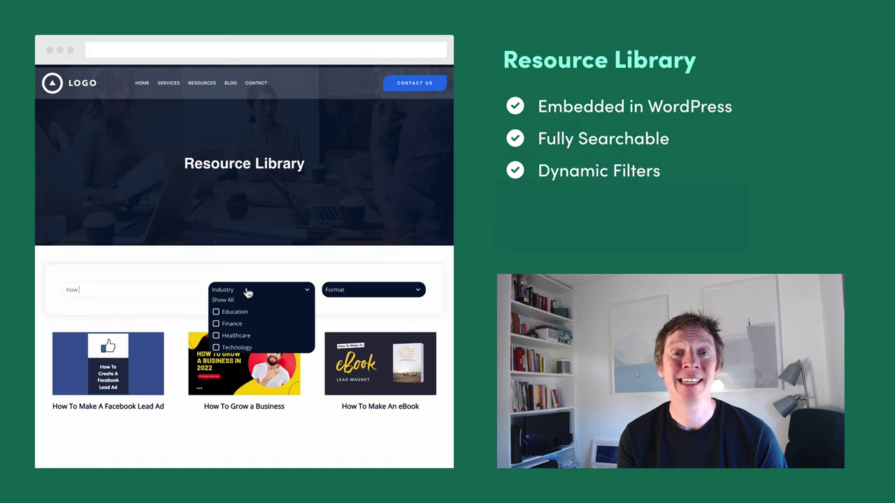
pyautogui.click(354, 294)
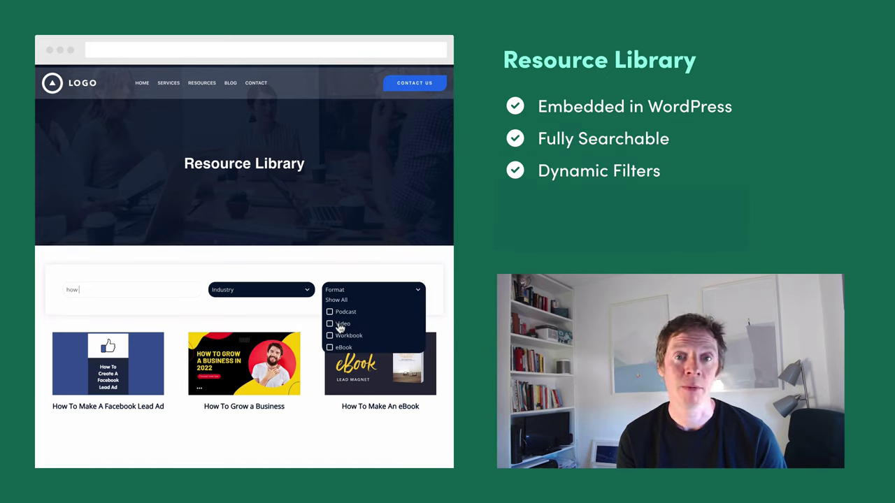
pyautogui.click(340, 326)
# Open the How To Make An eBook resource and submit its opt-in form with a first name, an email address and email consent
pyautogui.click(132, 363)
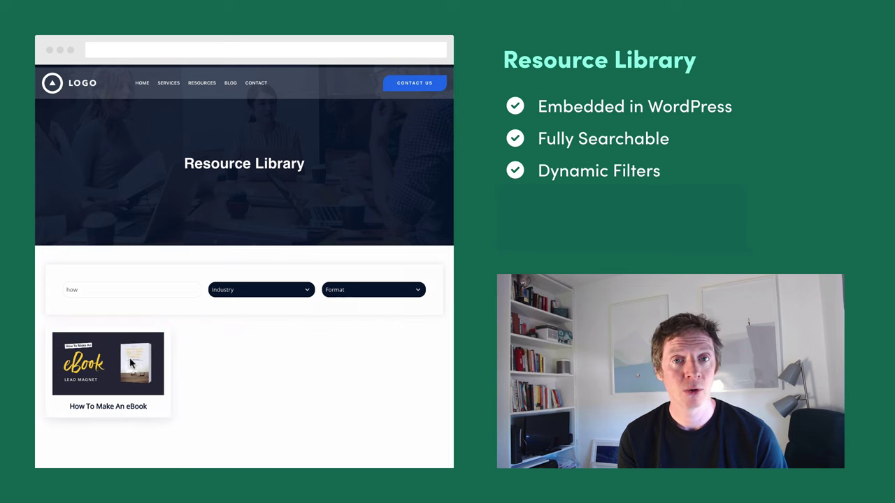
pyautogui.click(324, 177)
pyautogui.write('Kevin')
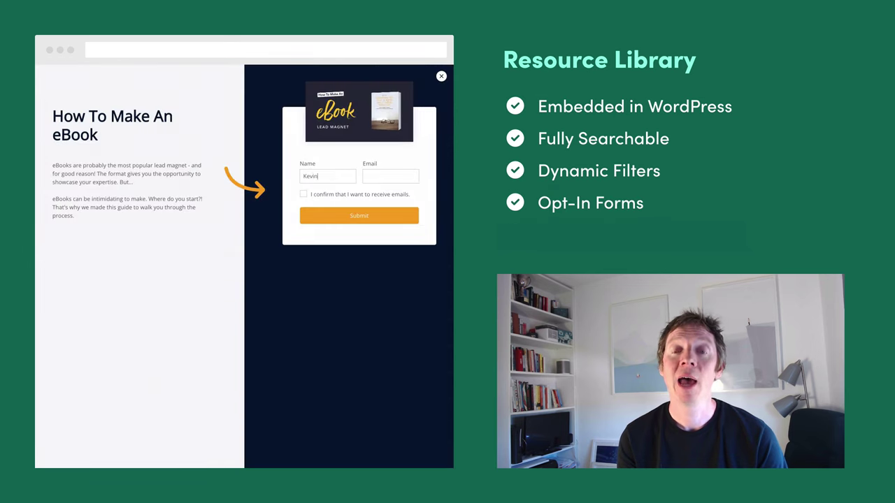
pyautogui.press('Tab')
pyautogui.write('kevin@example.com')
pyautogui.click(302, 194)
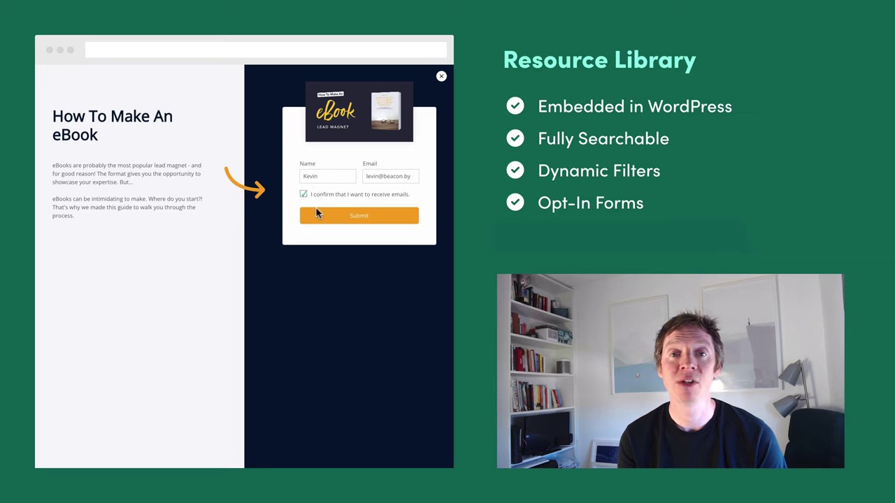
pyautogui.click(318, 215)
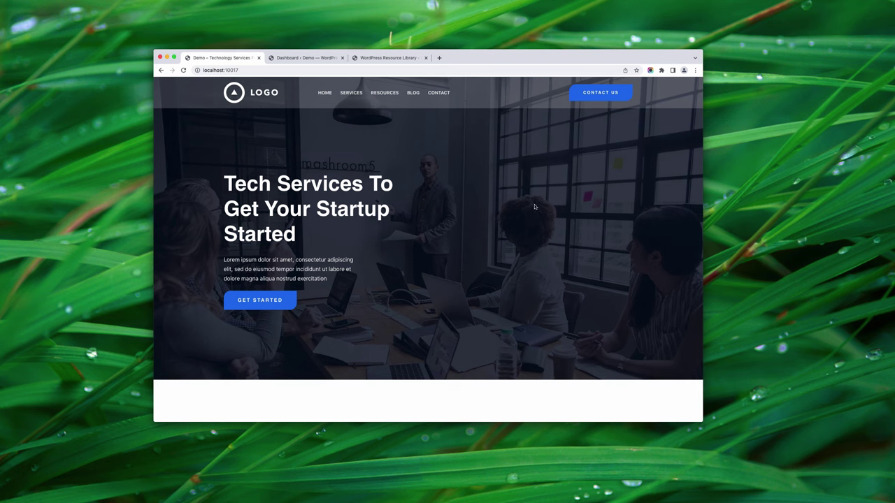
# Look over the demo website's homepage and open its Resources page
pyautogui.scroll(-5, 538, 204)
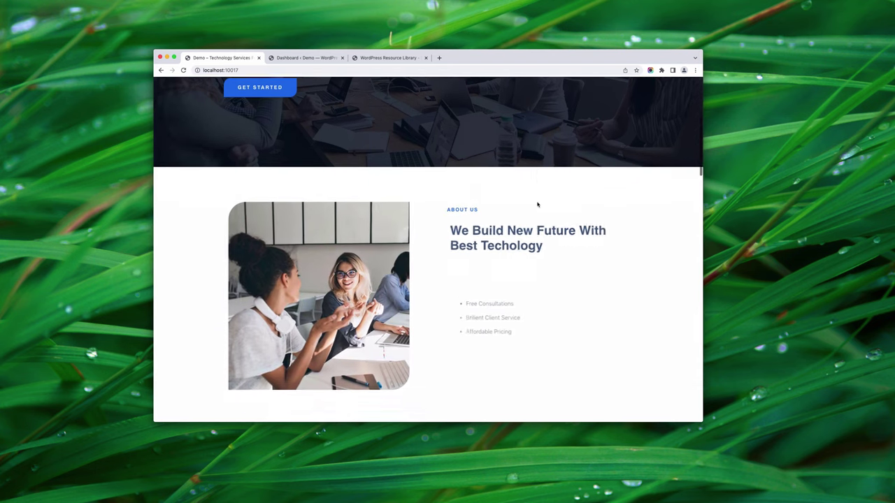
pyautogui.scroll(5, 537, 204)
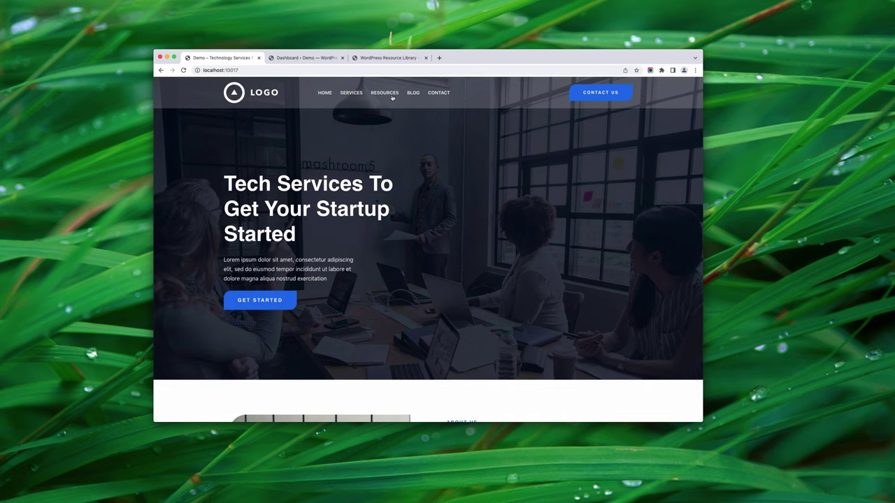
pyautogui.click(391, 96)
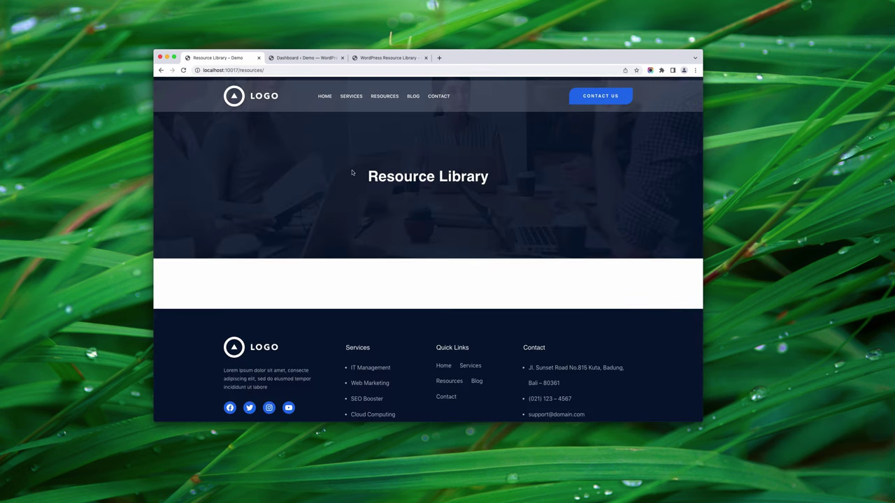
pyautogui.moveTo(352, 174); pyautogui.dragTo(545, 178)
pyautogui.click(545, 178)
# Hide the browser and open the Resources folder on the desktop
pyautogui.press('super+h')
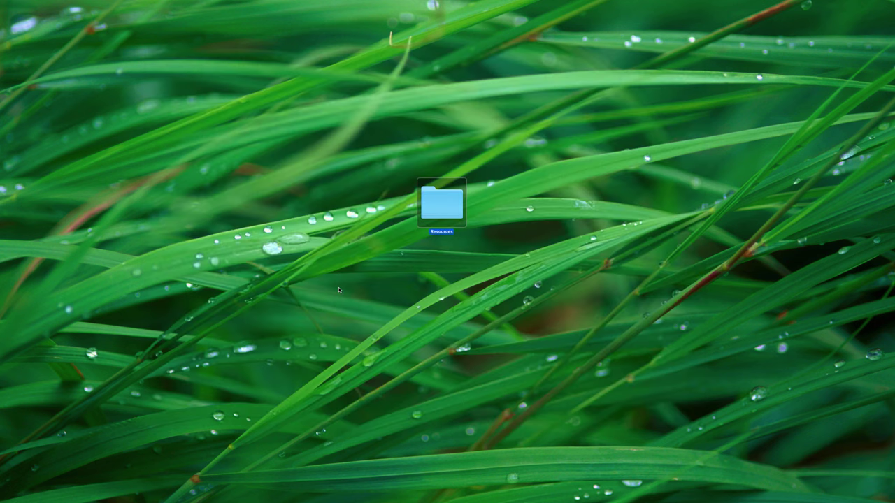
pyautogui.click(338, 287)
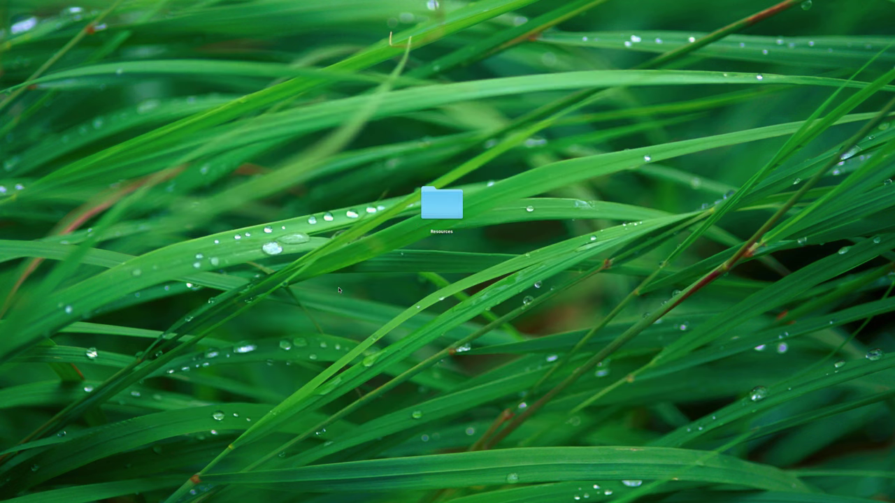
pyautogui.click(451, 207)
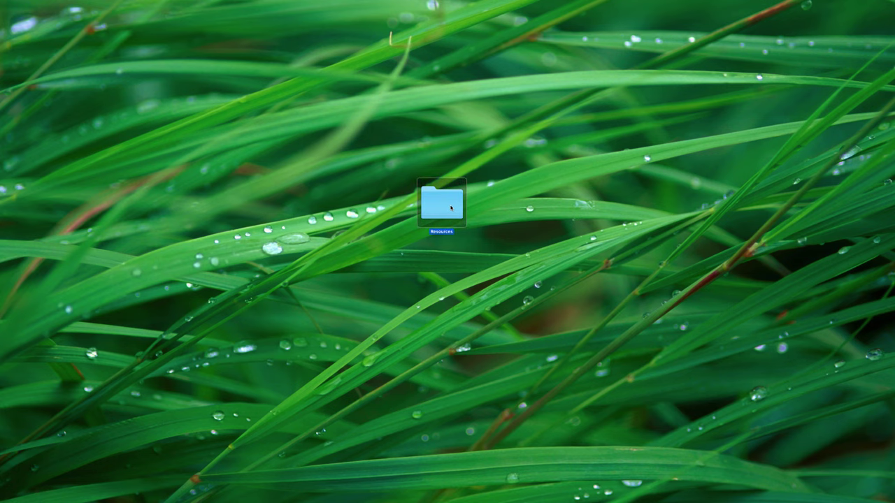
pyautogui.doubleClick(451, 208)
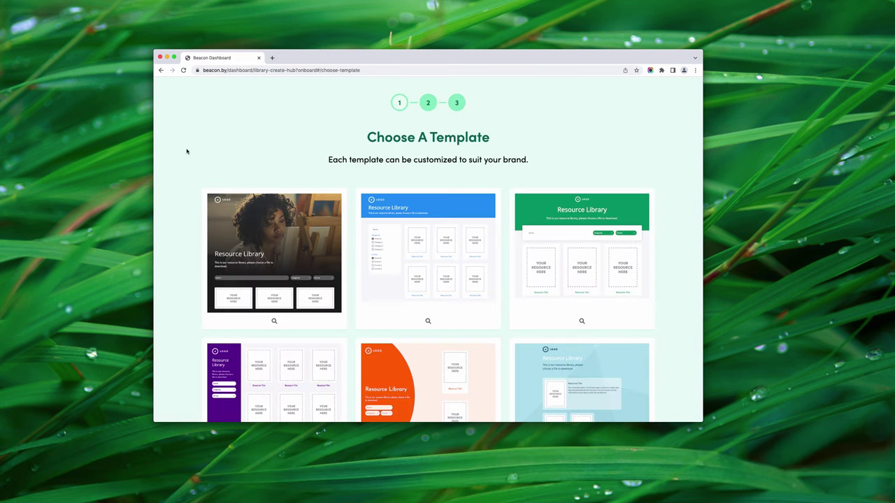
# Choose the green Resource Library template with the centered header and three resources in a row
pyautogui.scroll(-3, 187, 151)
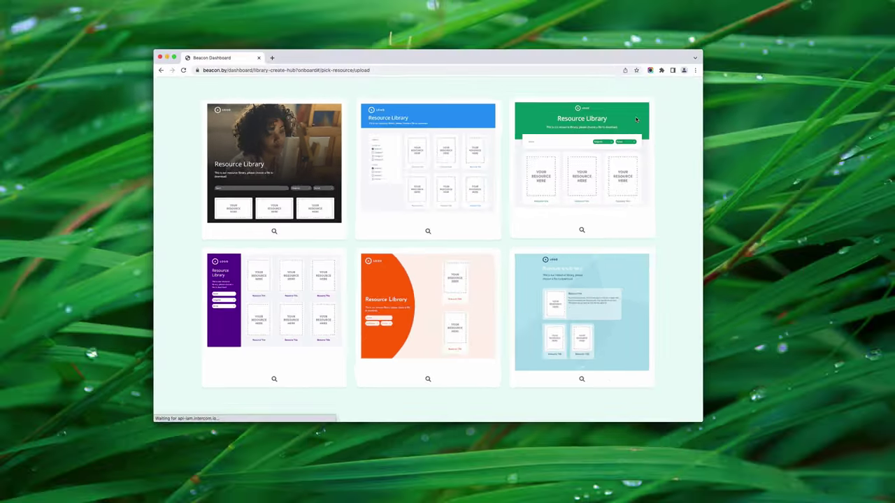
pyautogui.click(795, 45)
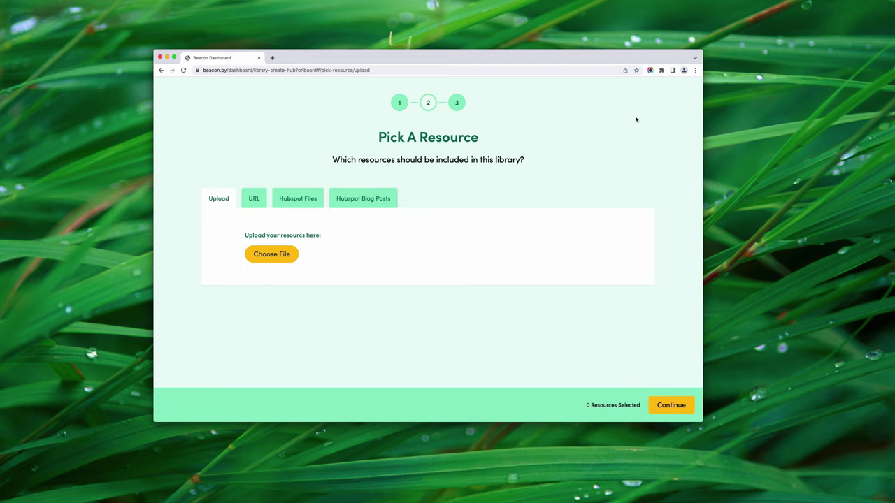
# Upload the six files from Comments and Feedback.pdf through How To Make An eBook.mp4 and continue to the title stage
pyautogui.click(251, 260)
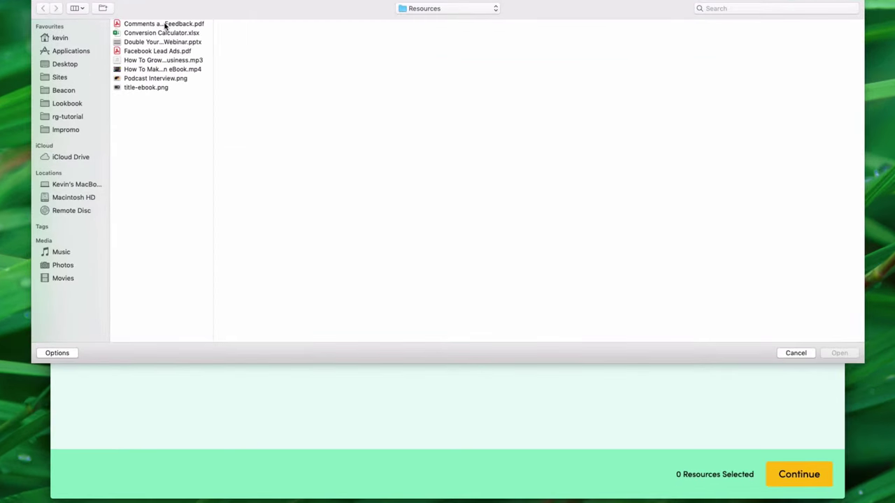
pyautogui.click(166, 24)
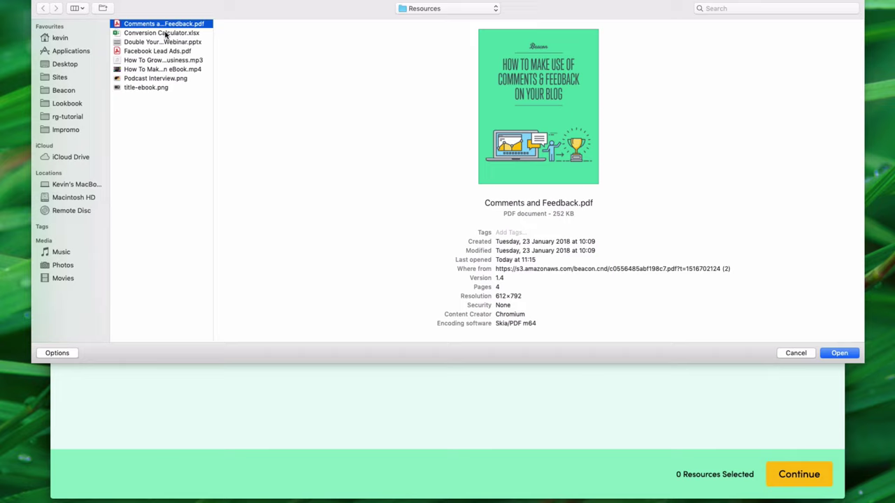
pyautogui.keyDown('shift'); pyautogui.click(166, 33); pyautogui.keyUp('shift')
pyautogui.keyDown('shift'); pyautogui.click(168, 43); pyautogui.keyUp('shift')
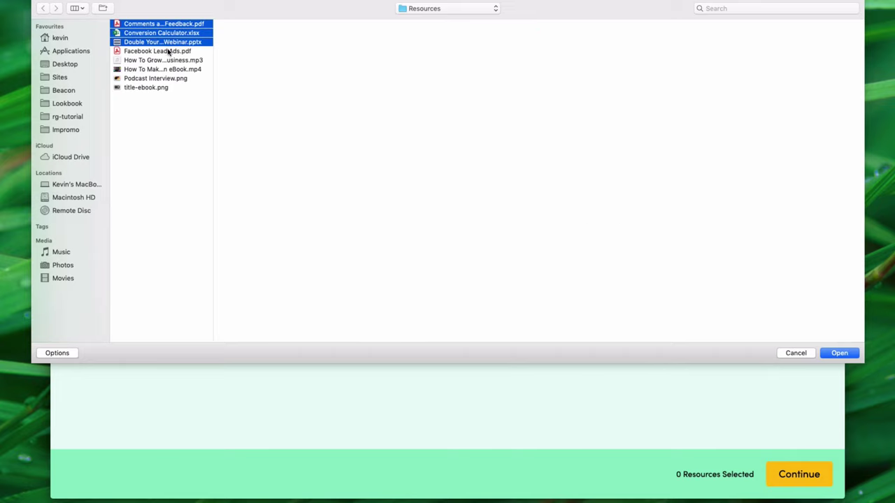
pyautogui.keyDown('shift'); pyautogui.click(169, 52); pyautogui.keyUp('shift')
pyautogui.keyDown('shift'); pyautogui.click(174, 60); pyautogui.keyUp('shift')
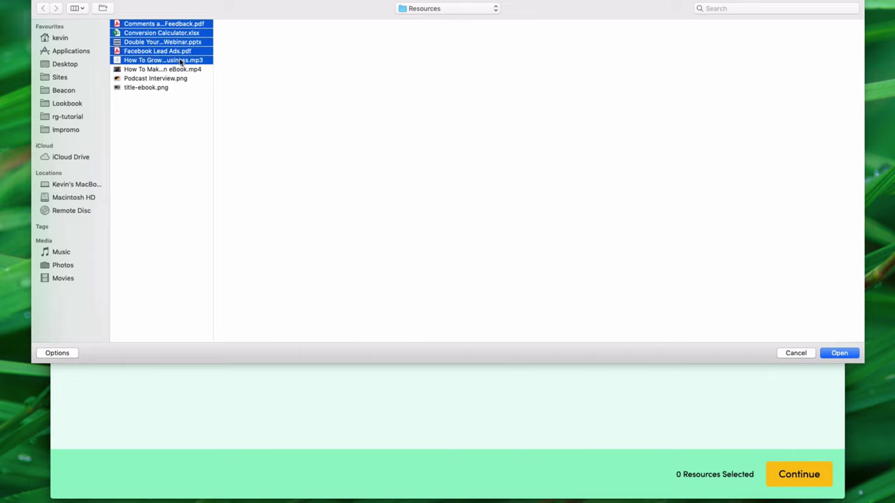
pyautogui.keyDown('shift'); pyautogui.click(186, 70); pyautogui.keyUp('shift')
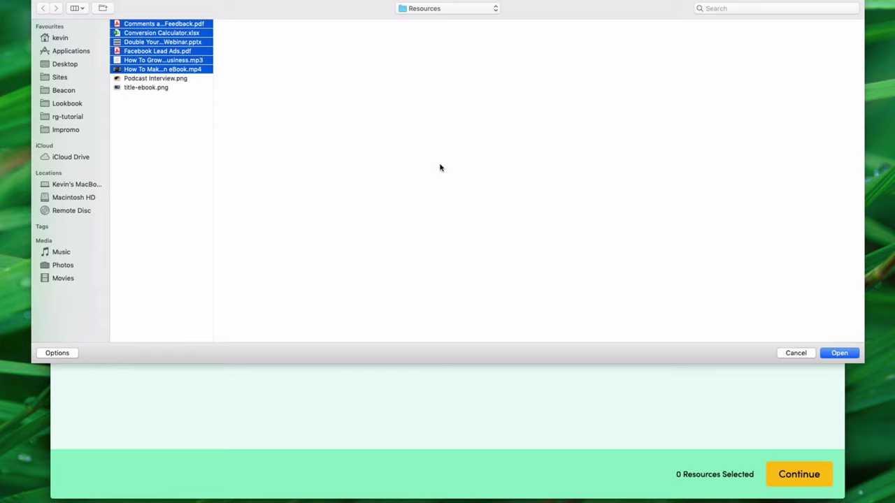
pyautogui.click(849, 355)
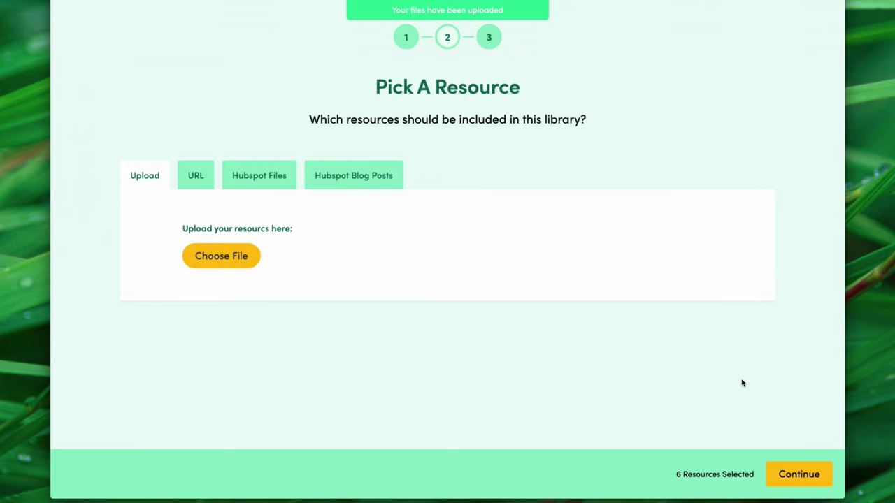
pyautogui.click(817, 480)
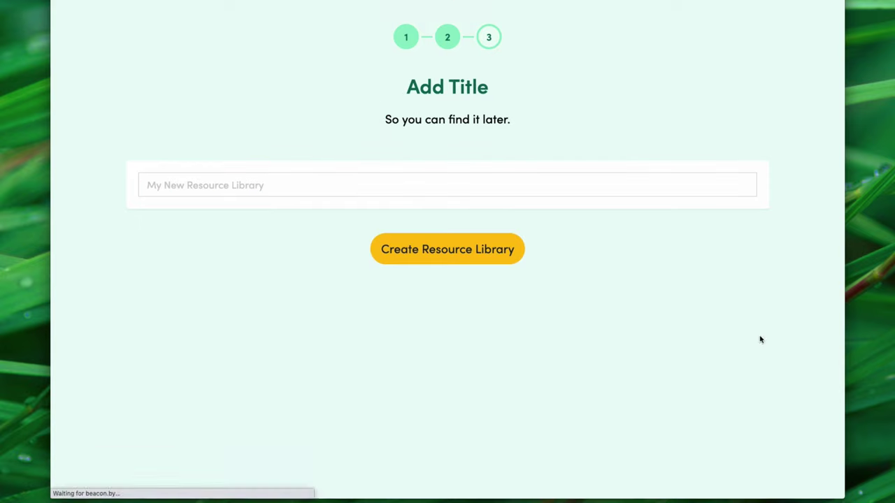
# Title the library "resource Library" and create it
pyautogui.click(624, 185)
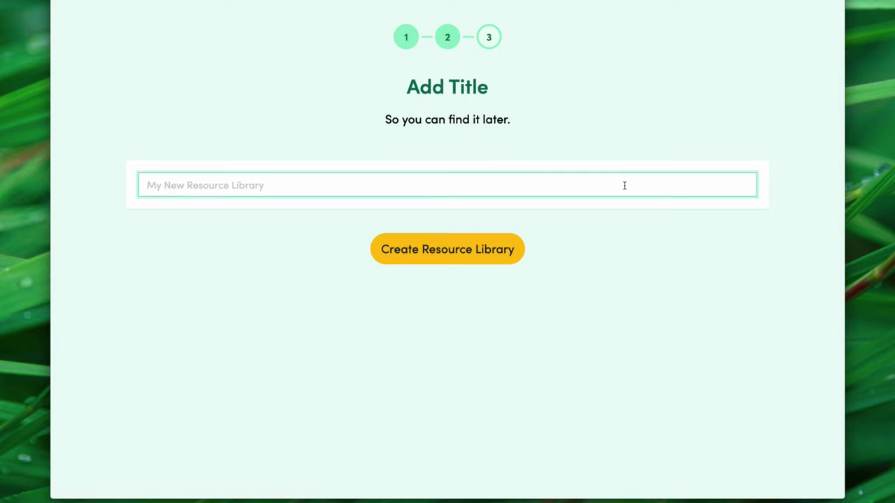
pyautogui.write('resource')
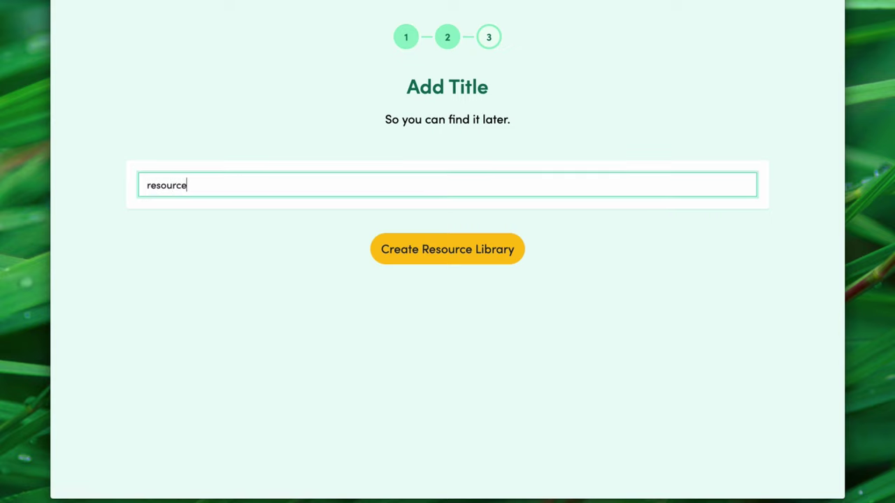
pyautogui.write(' Libea')
pyautogui.press('BackSpace')
pyautogui.press('BackSpace')
pyautogui.write('rary')
pyautogui.press('BackSpace')
pyautogui.press('BackSpace')
pyautogui.write('ry')
pyautogui.click(497, 265)
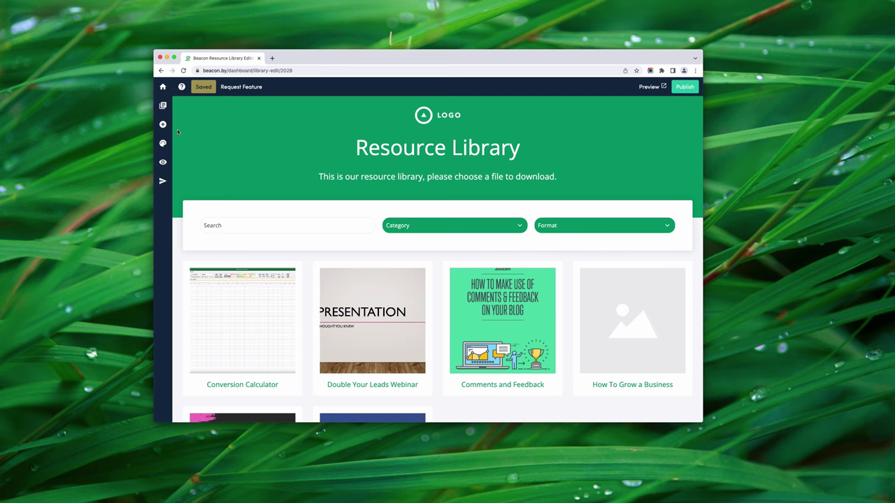
# Replace the placeholder image of the How To Grow a Business resource with Podcast Interview.png from the Resources folder and close the resource
pyautogui.scroll(-4, 178, 132)
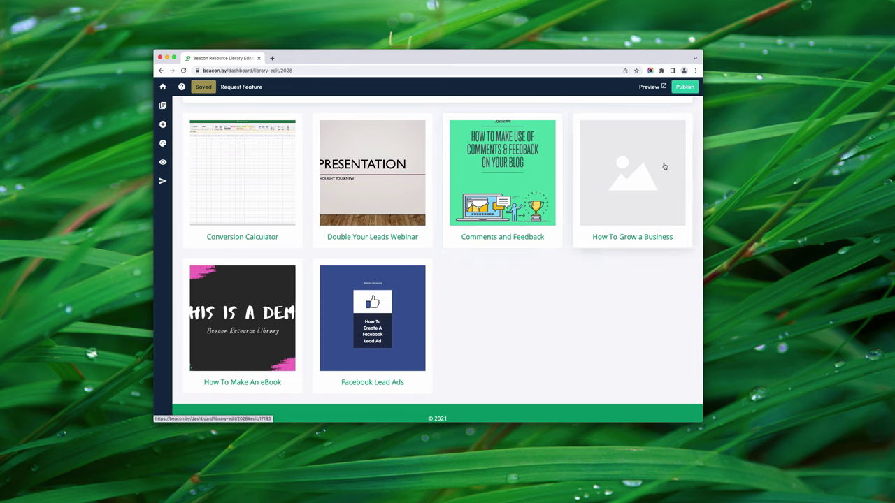
pyautogui.scroll(5, 299, 241)
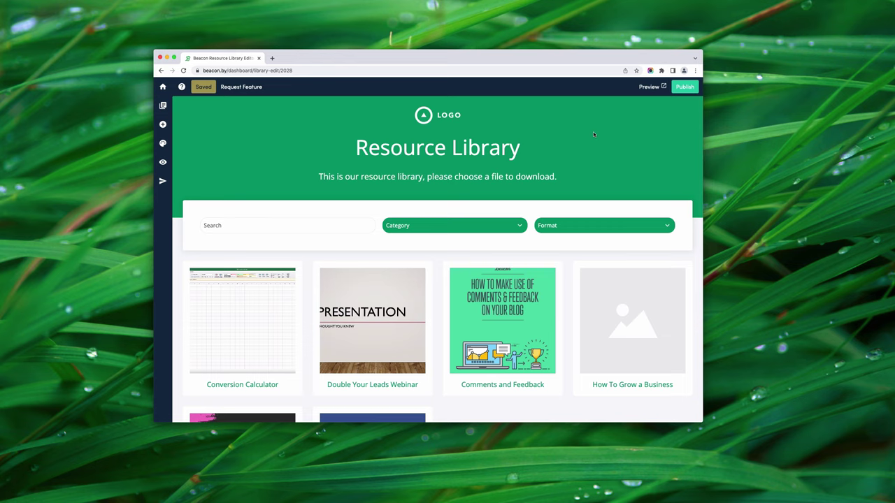
pyautogui.click(607, 304)
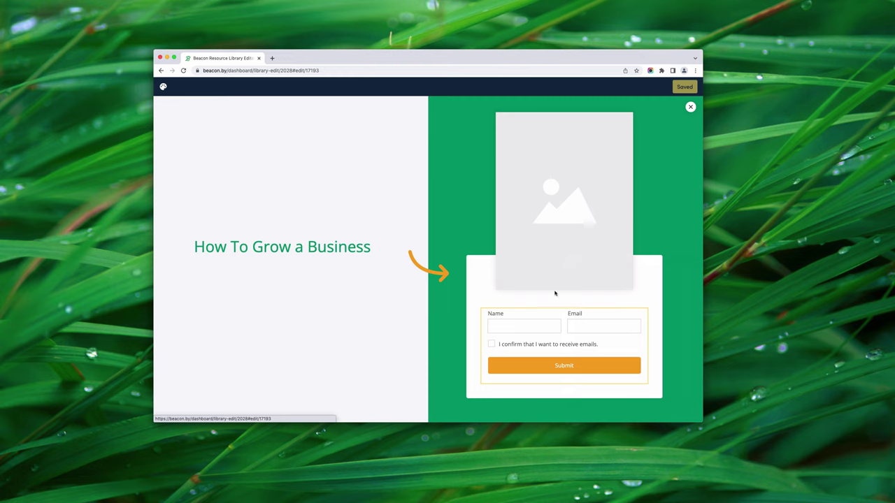
pyautogui.click(551, 123)
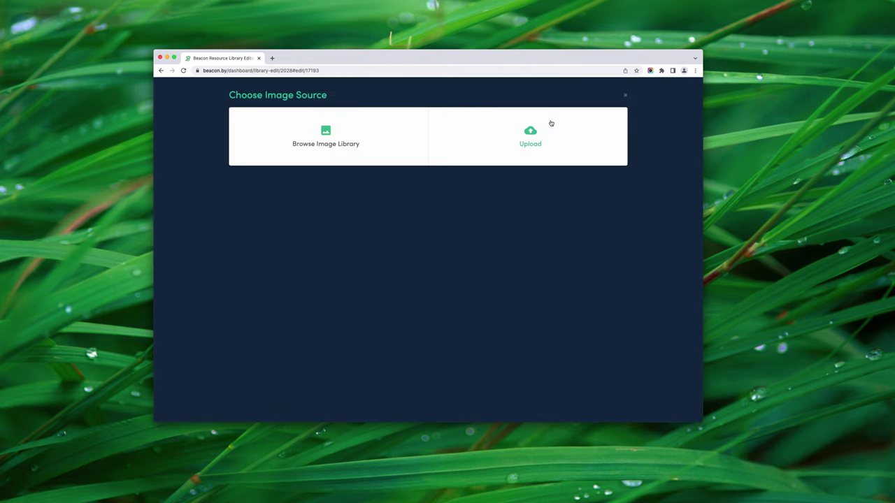
pyautogui.click(532, 135)
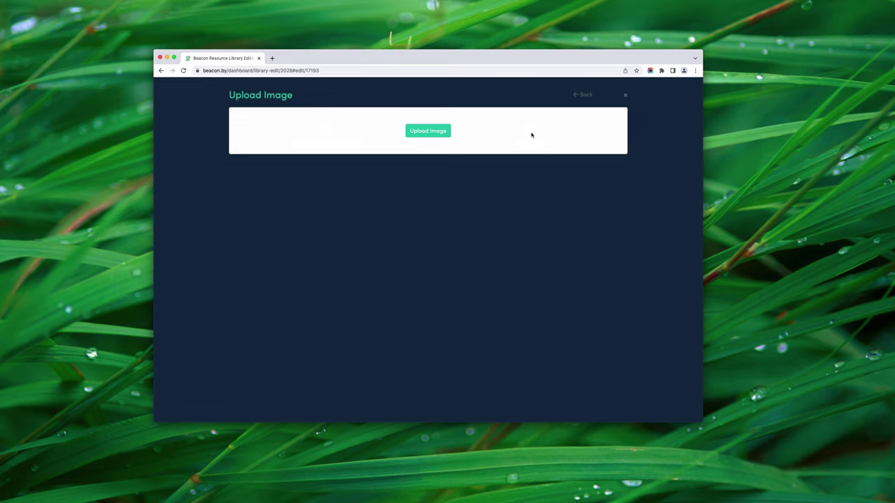
pyautogui.click(442, 135)
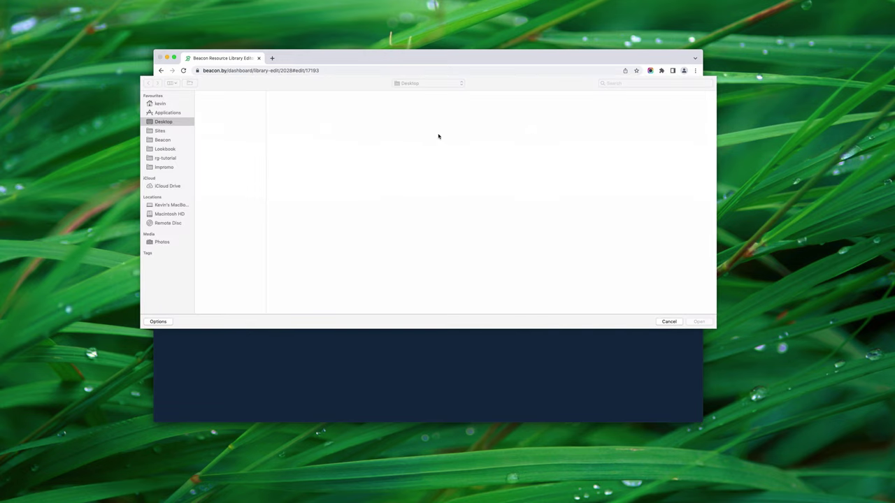
pyautogui.click(236, 98)
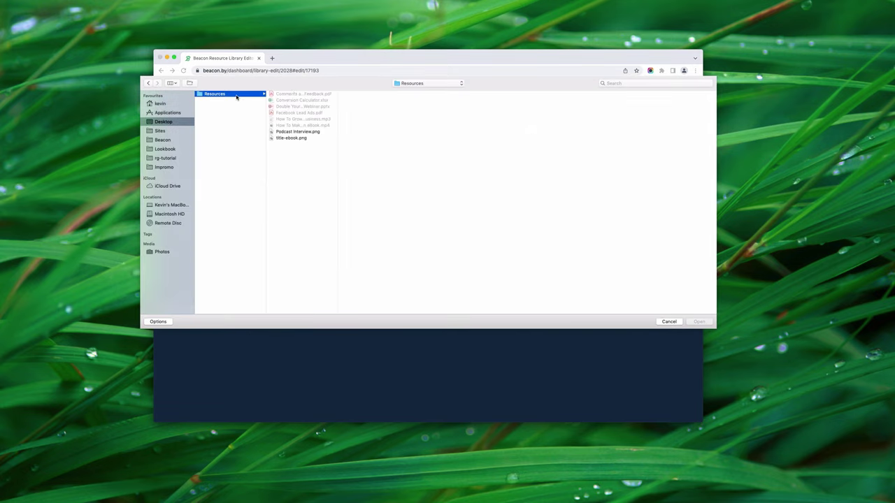
pyautogui.click(293, 132)
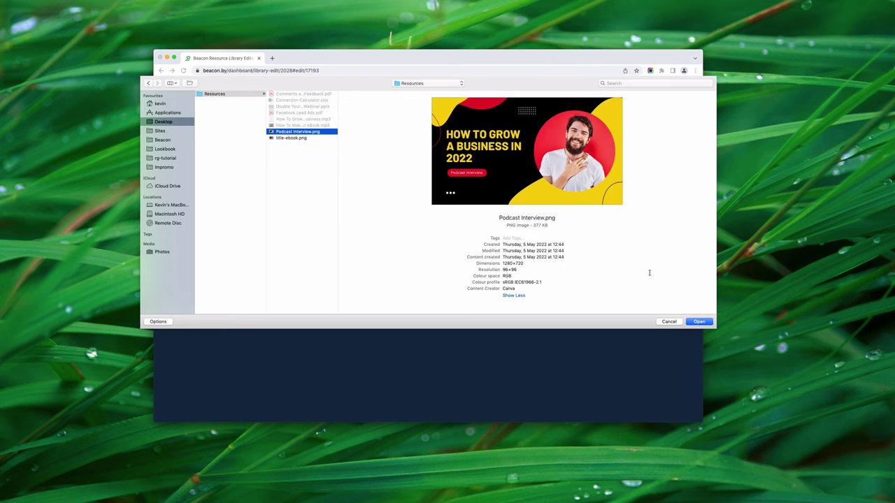
pyautogui.click(698, 322)
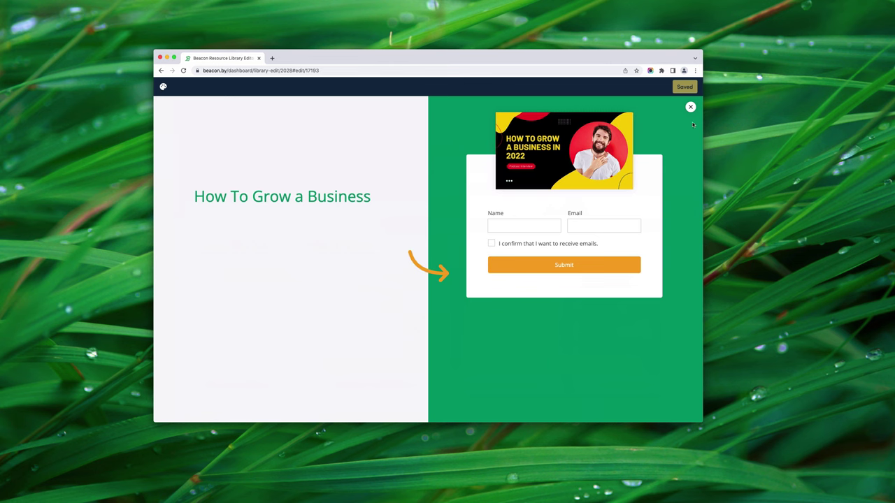
pyautogui.click(690, 107)
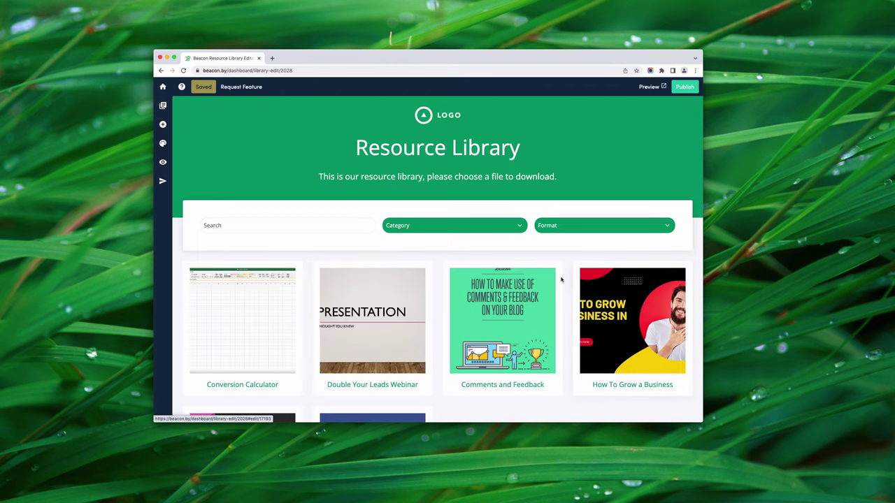
# Try Portrait thumbnails for the library's resource area, settle on the Landscape orientation, and close the customization settings
pyautogui.scroll(-3, 566, 275)
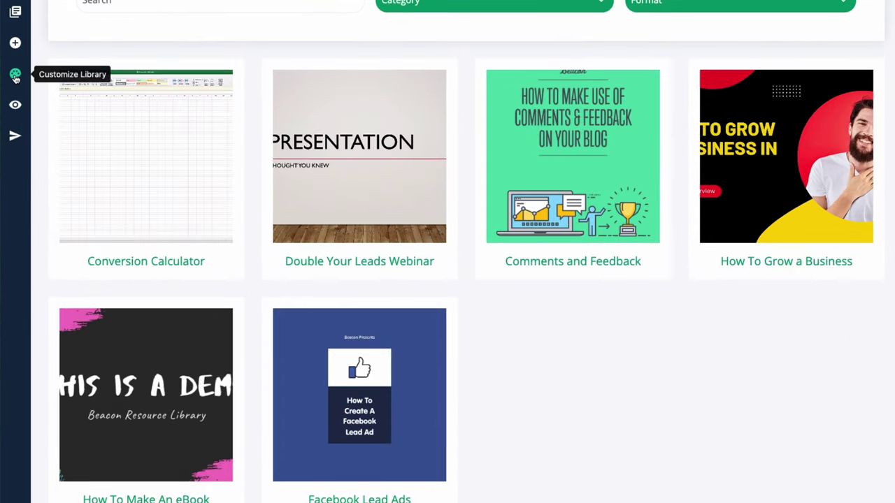
pyautogui.click(16, 75)
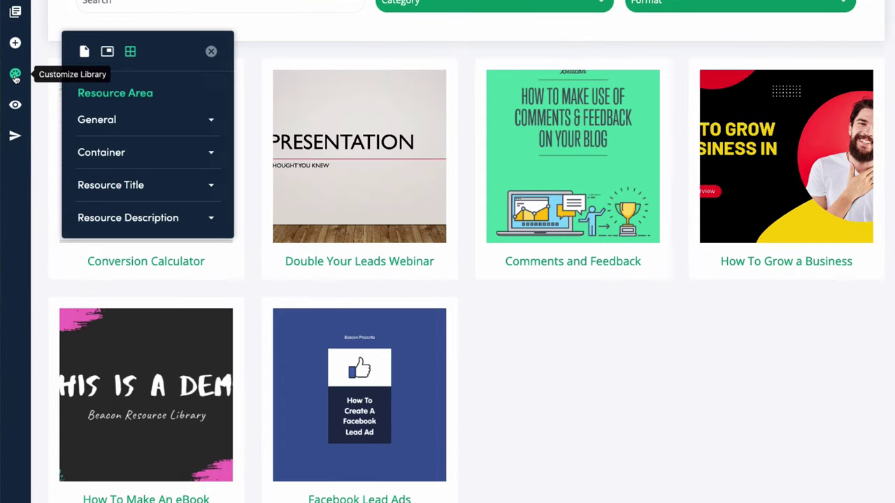
pyautogui.click(100, 116)
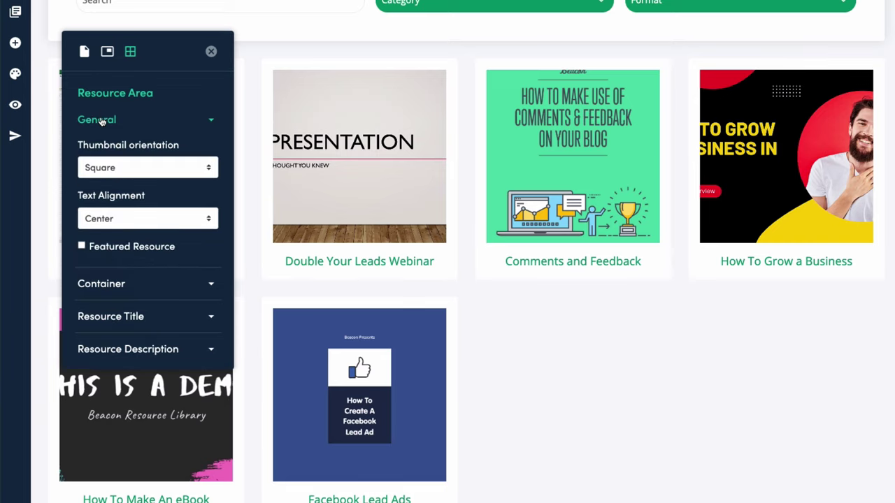
pyautogui.click(199, 167)
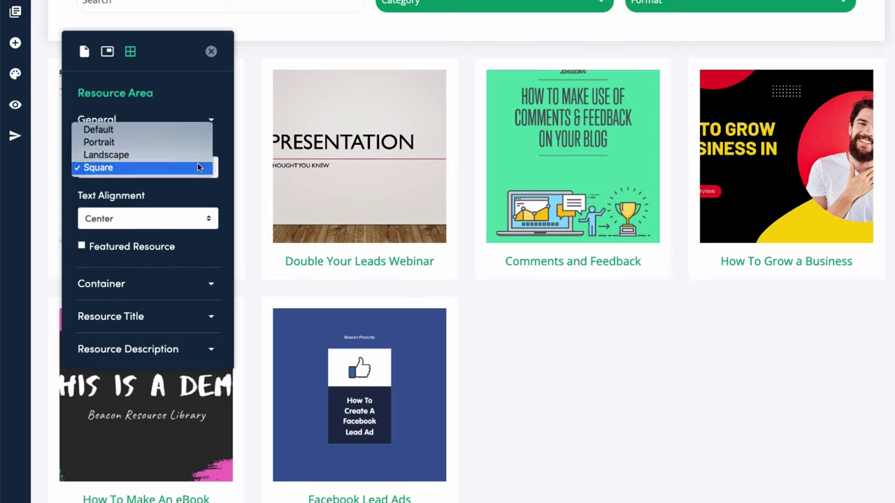
pyautogui.click(197, 142)
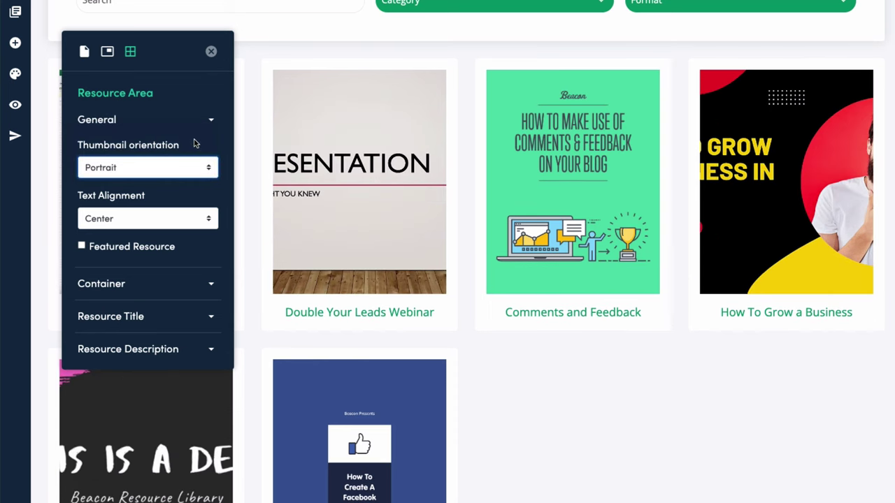
pyautogui.click(178, 174)
pyautogui.click(170, 179)
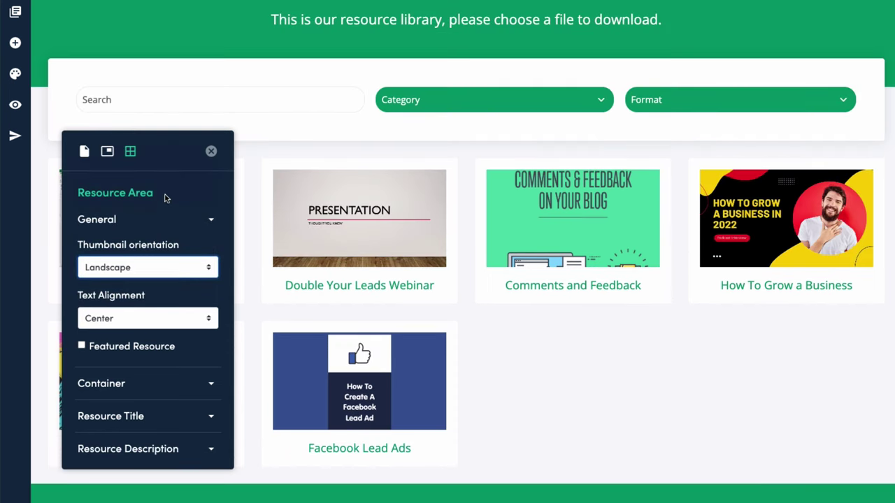
pyautogui.moveTo(156, 146); pyautogui.dragTo(410, 113)
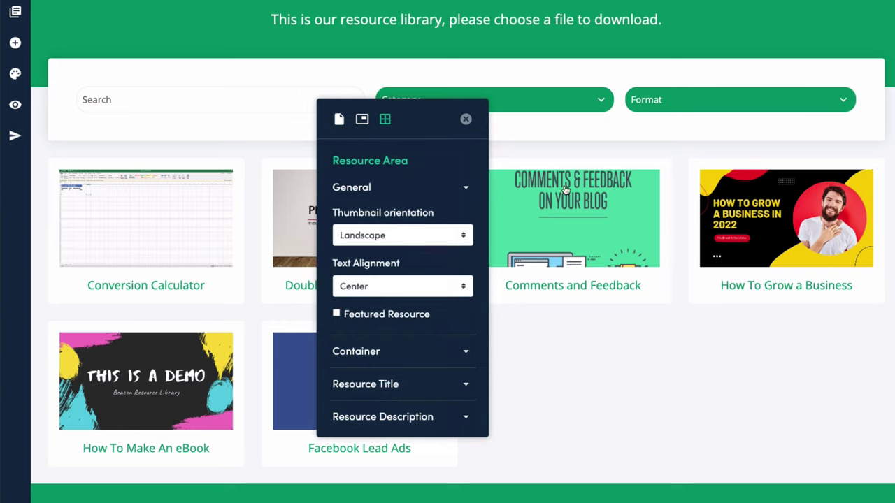
pyautogui.moveTo(408, 109); pyautogui.dragTo(552, 93)
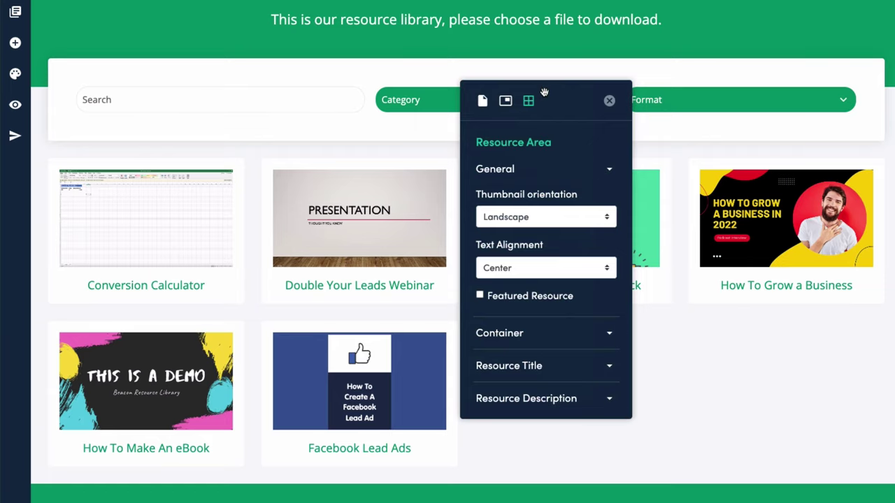
pyautogui.click(608, 102)
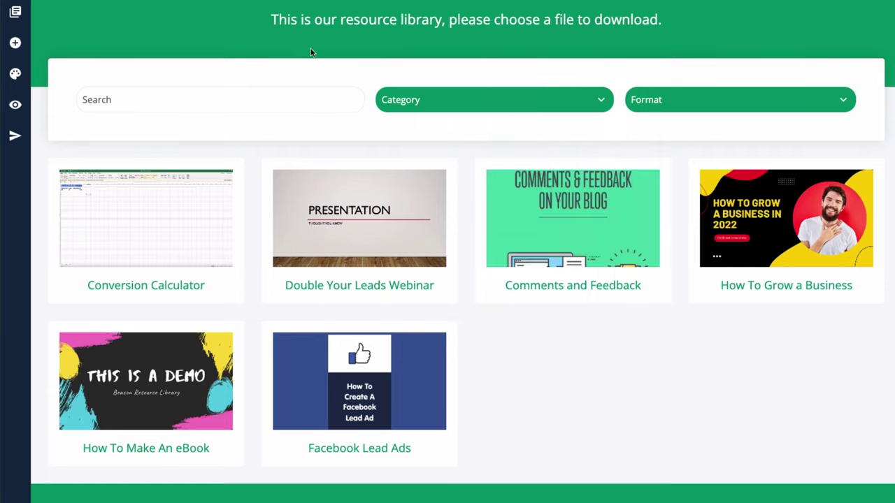
# Try out a different background color for the search and filter bar in its general design settings
pyautogui.scroll(3, 261, 53)
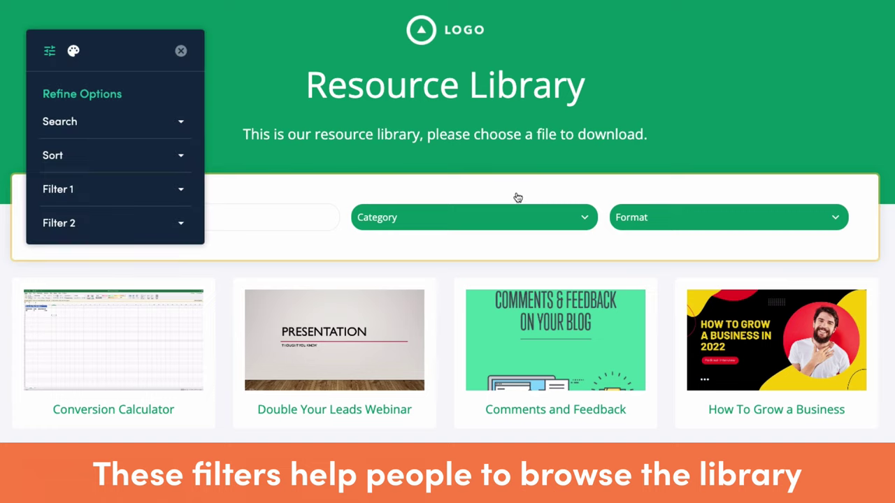
pyautogui.click(74, 50)
pyautogui.click(91, 120)
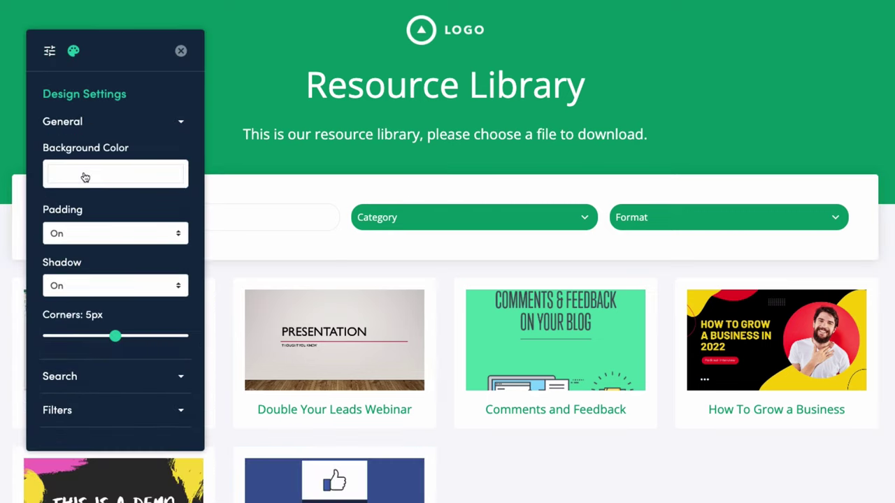
pyautogui.click(175, 176)
pyautogui.click(261, 156)
pyautogui.moveTo(261, 136); pyautogui.dragTo(193, 86)
pyautogui.click(179, 120)
pyautogui.click(177, 123)
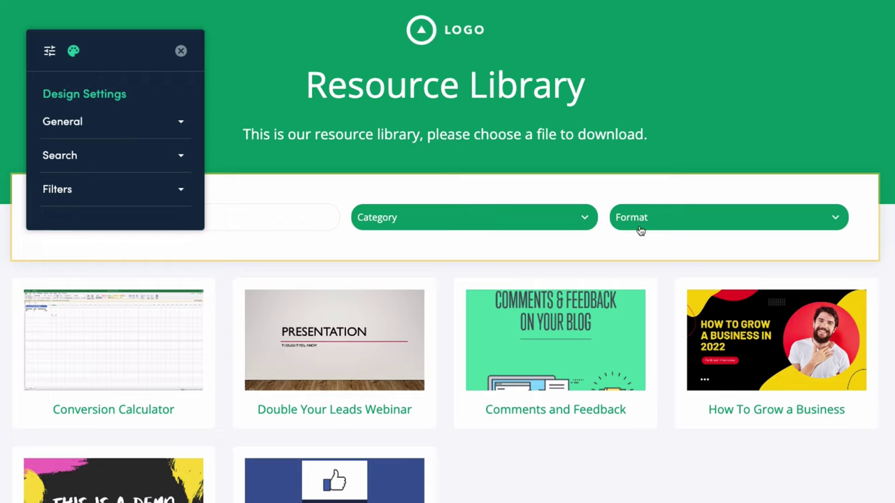
# Set the label of Filter 1 in the refine options to Industry
pyautogui.click(50, 53)
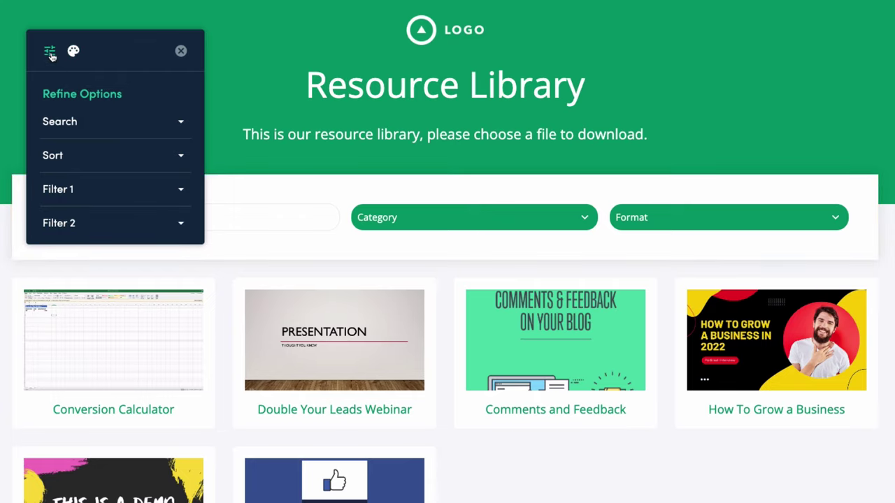
pyautogui.click(74, 192)
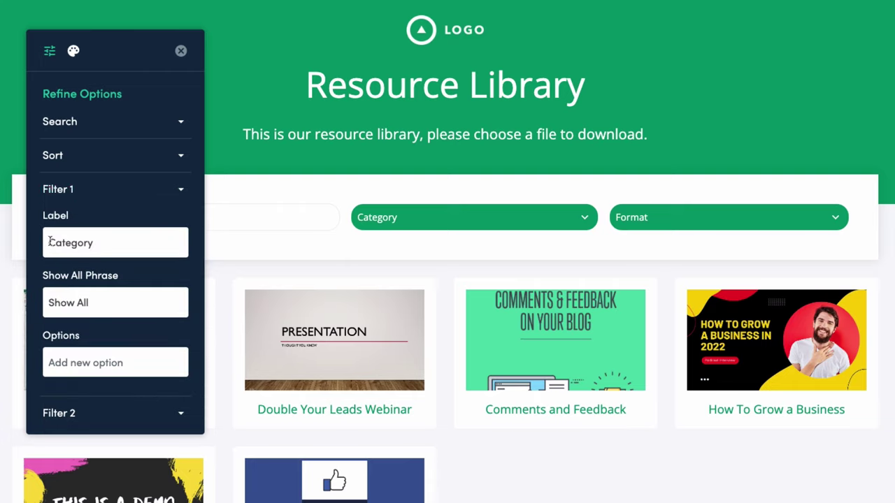
pyautogui.moveTo(49, 243); pyautogui.dragTo(120, 244)
pyautogui.write('I')
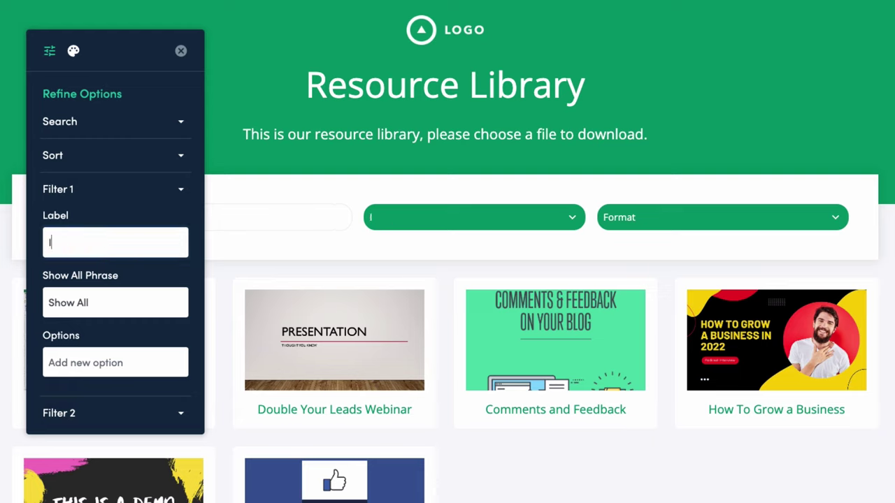
pyautogui.write('ndustry')
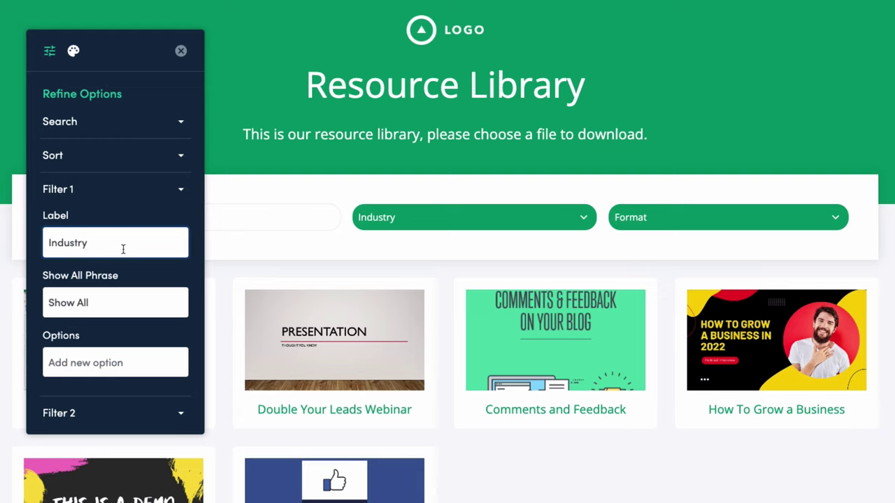
# Add Healthcare and Finance as options of the Industry filter
pyautogui.click(71, 355)
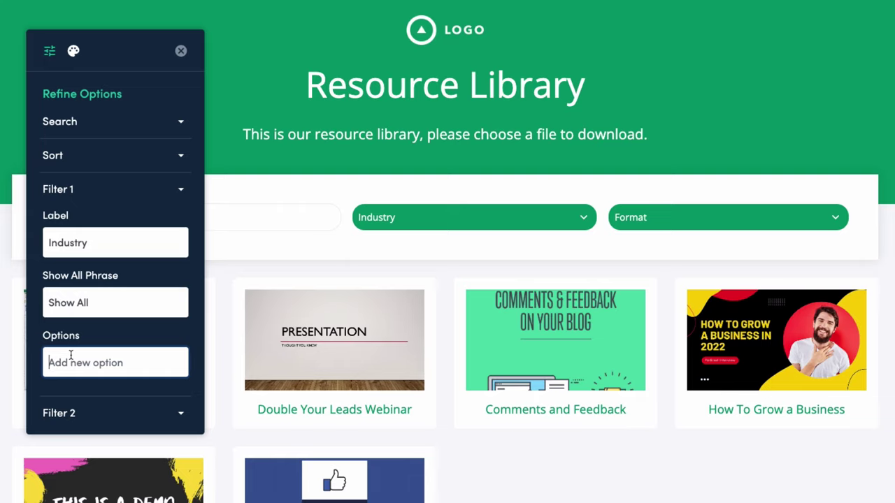
pyautogui.write('Healthcare')
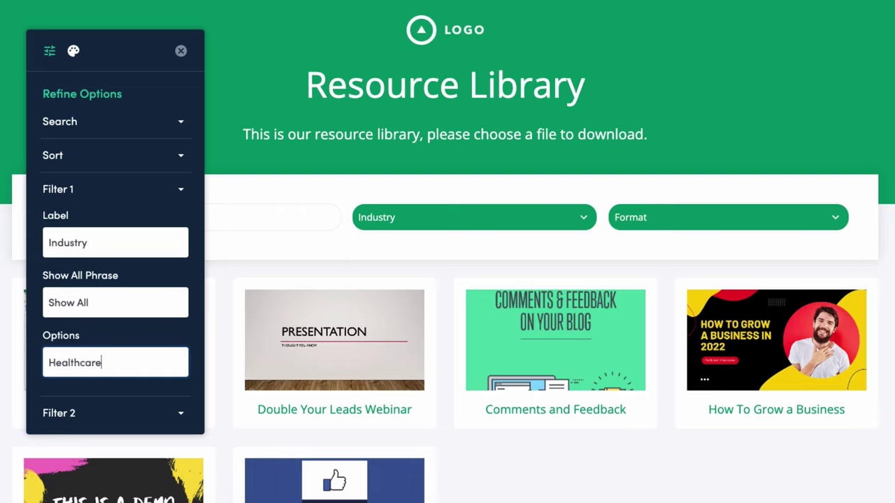
pyautogui.press('Return')
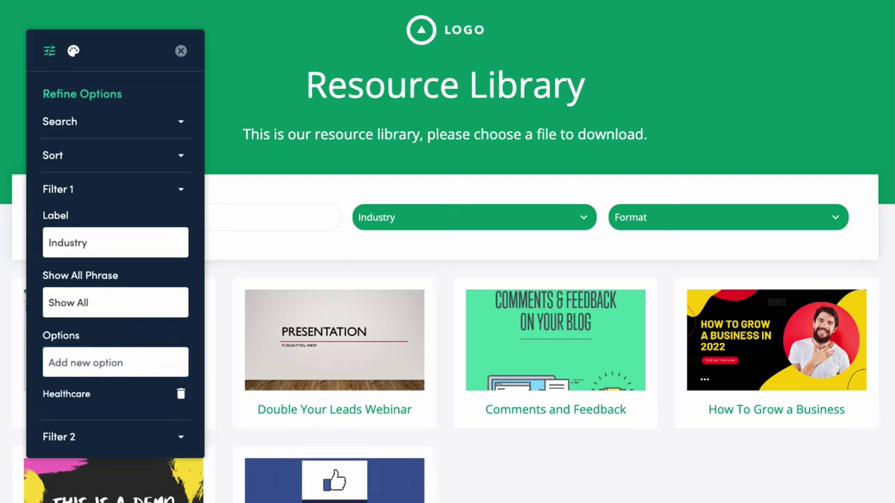
pyautogui.click(76, 357)
pyautogui.write('F')
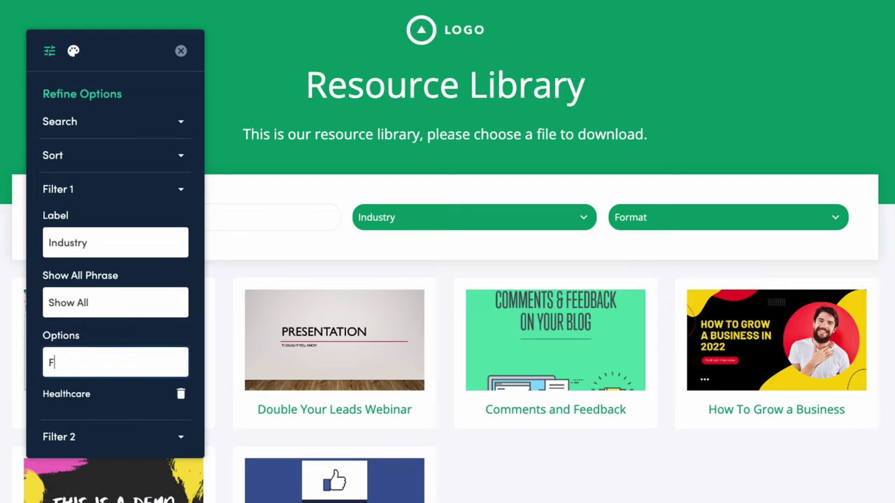
pyautogui.write('inance')
pyautogui.press('Return')
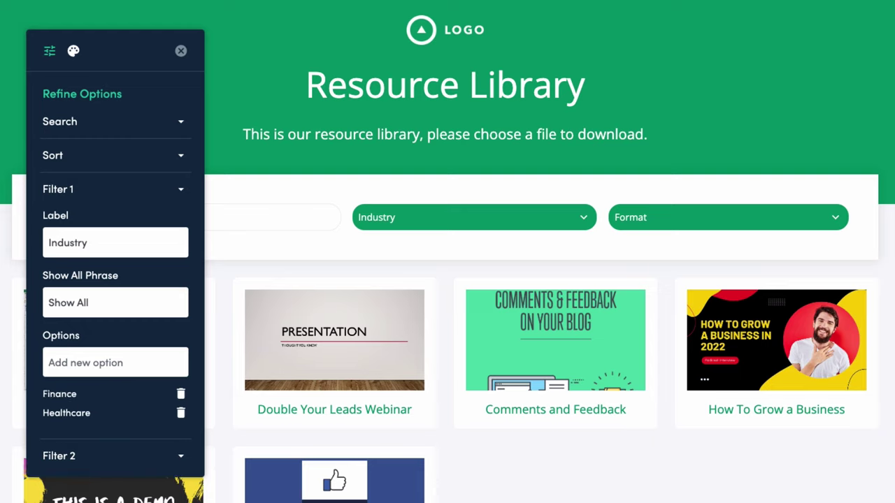
# Add Education and Technology as options of the Industry filter and collapse its settings
pyautogui.click(76, 356)
pyautogui.write('E')
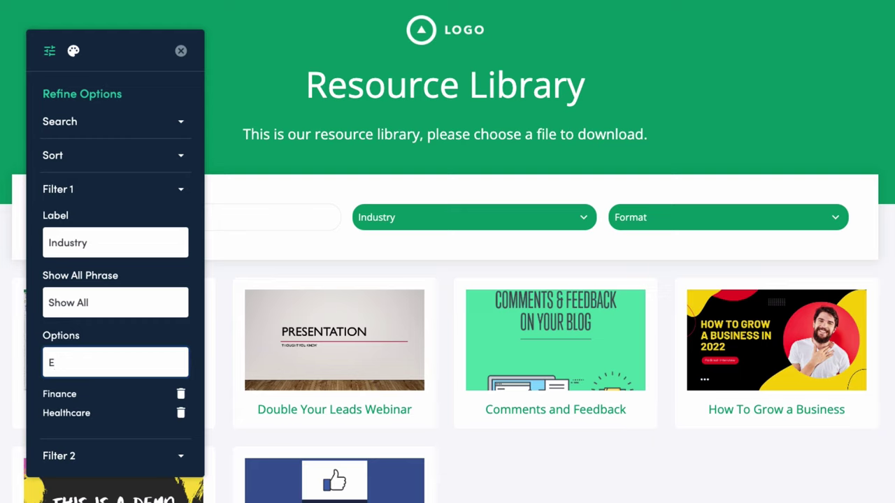
pyautogui.write('ducation')
pyautogui.press('Return')
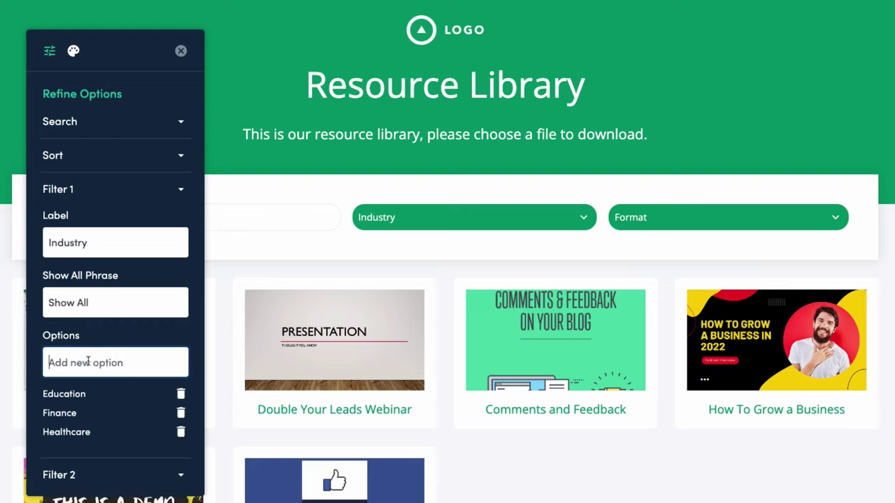
pyautogui.write('Tec')
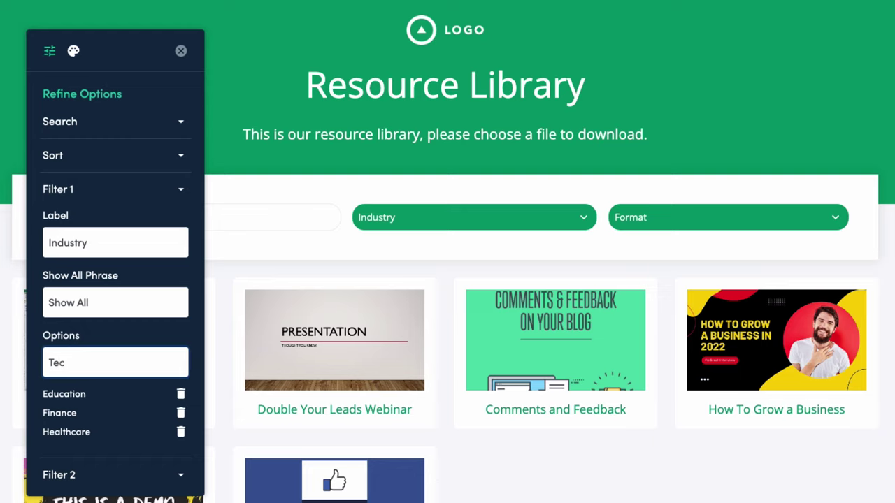
pyautogui.write('nhnology')
pyautogui.press('Return')
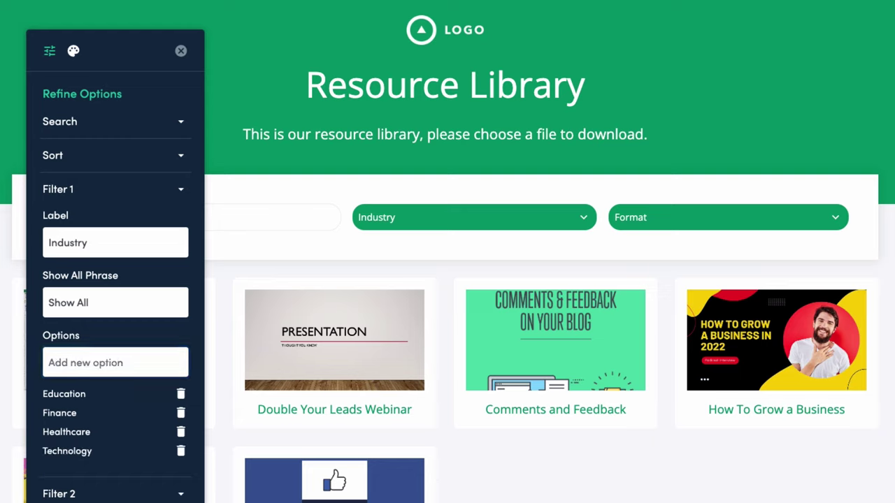
pyautogui.click(61, 195)
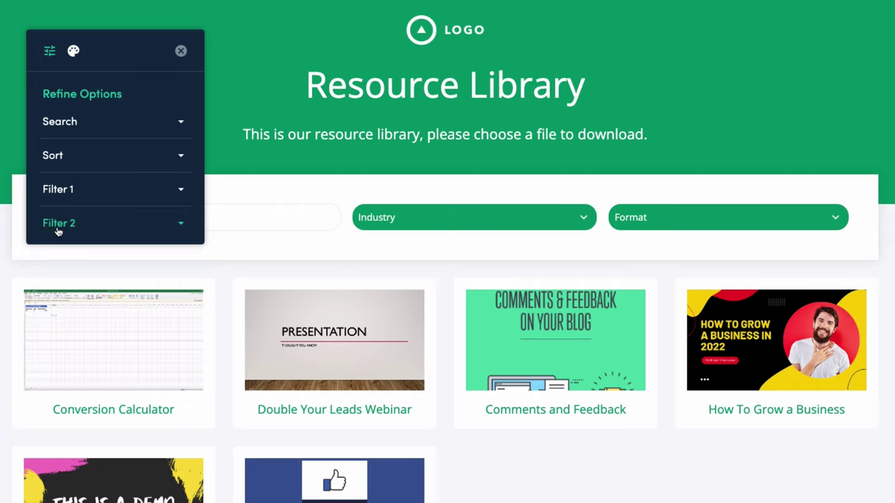
# Add "Checklis t" and eBook as options of Filter 2, the Format filter
pyautogui.click(60, 224)
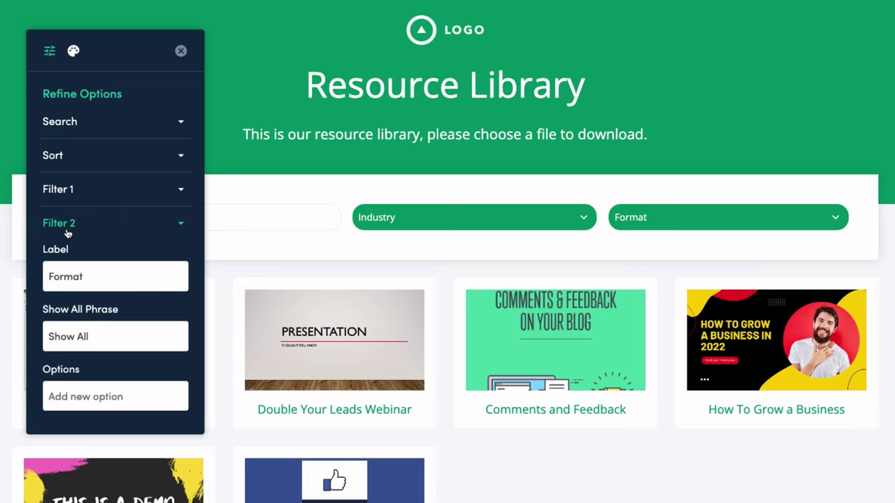
pyautogui.click(69, 396)
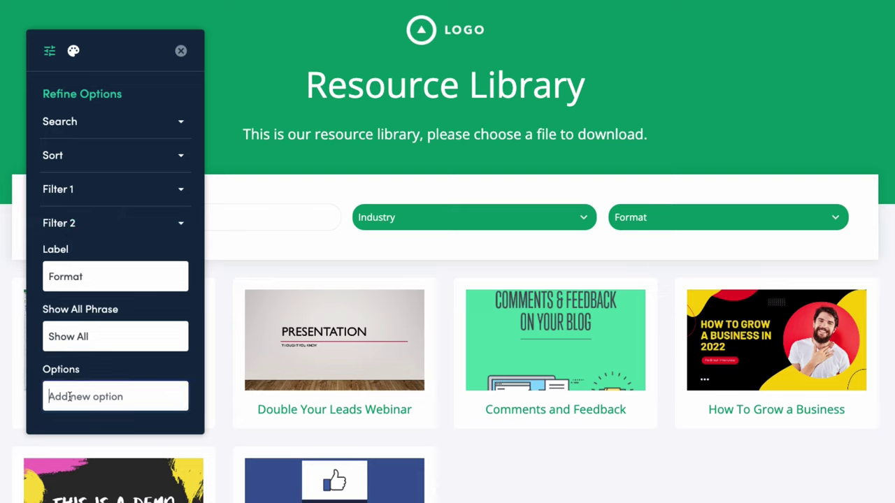
pyautogui.write('Checklis t')
pyautogui.press('Return')
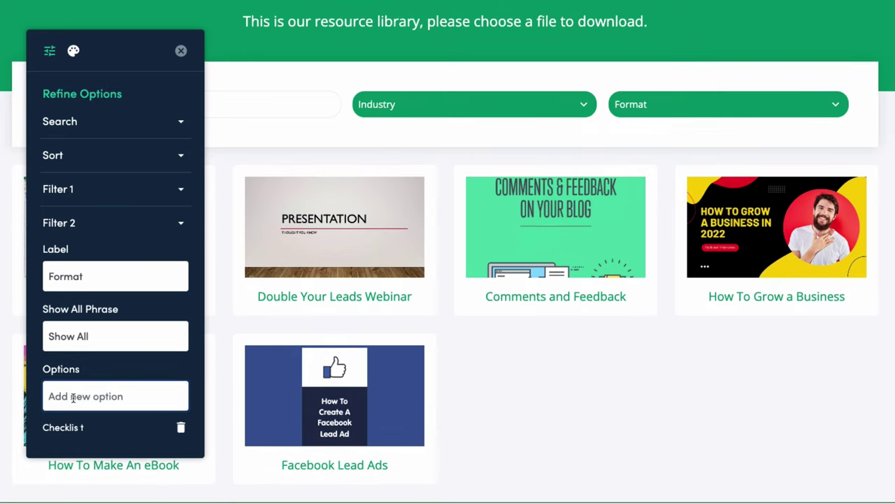
pyautogui.write('eBook')
pyautogui.press('Return')
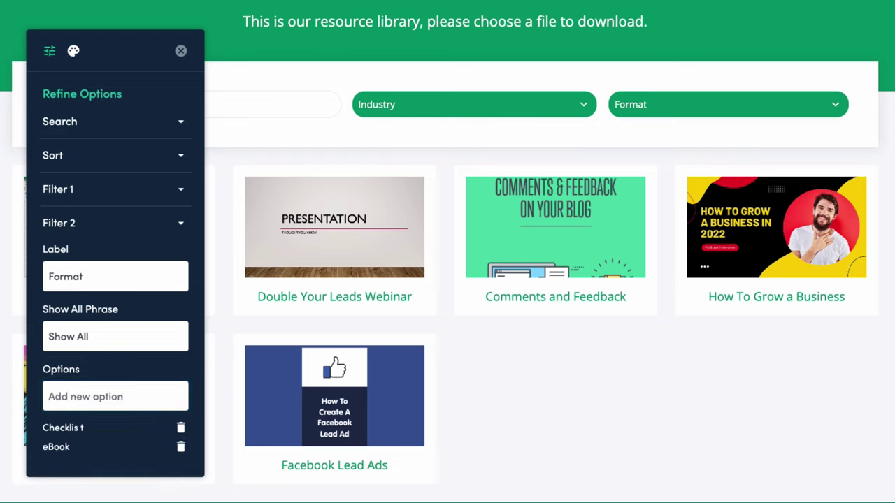
# Add Video and Podcast as further options of the Format filter and close the refine options
pyautogui.write('Videos')
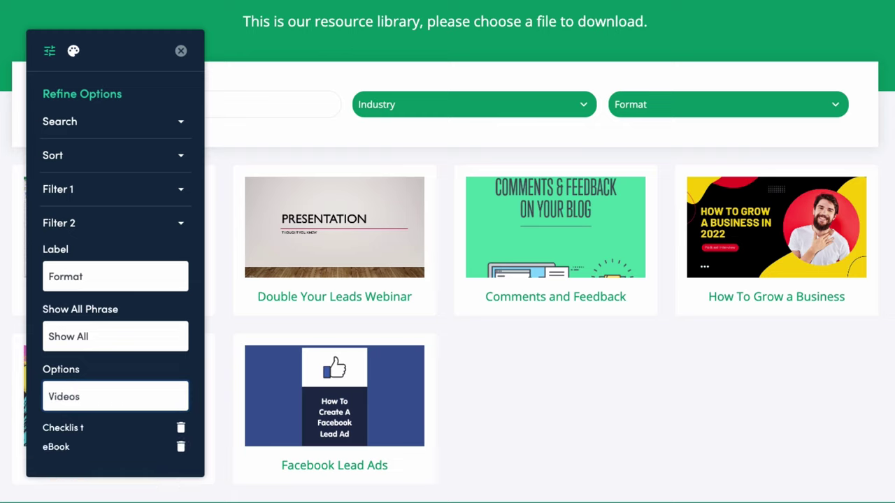
pyautogui.press('BackSpace')
pyautogui.press('Return')
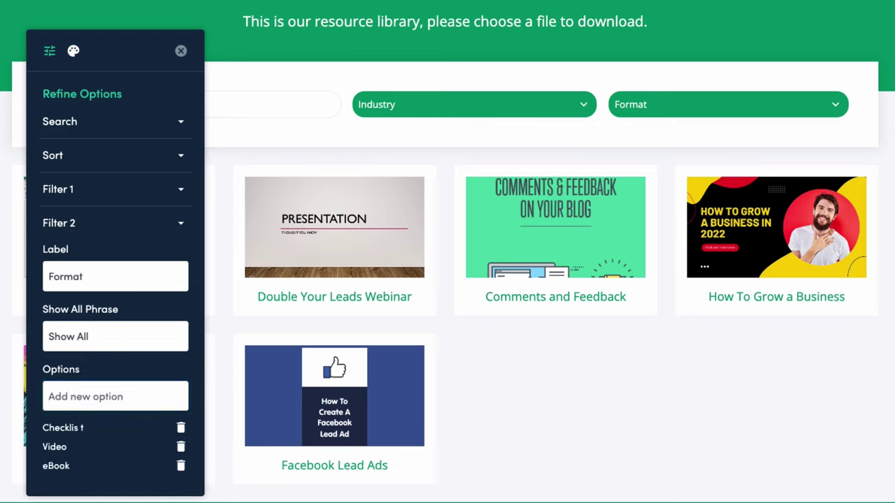
pyautogui.write('Podcas')
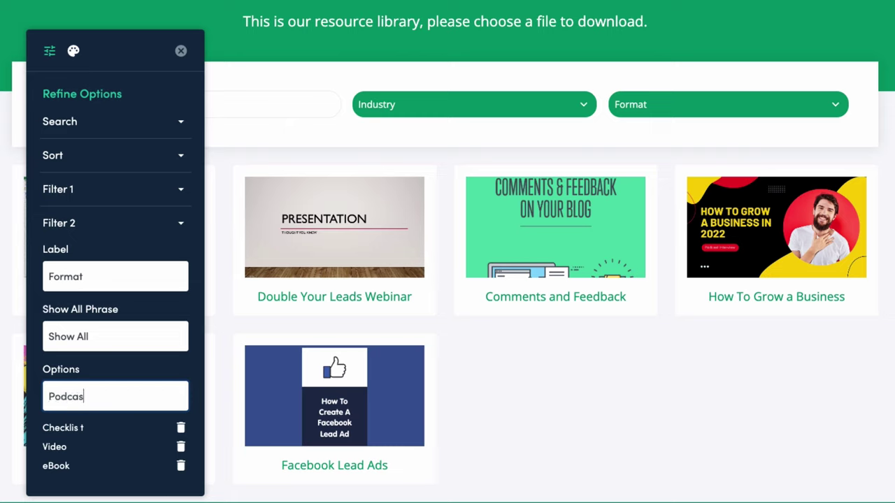
pyautogui.write('t')
pyautogui.press('Return')
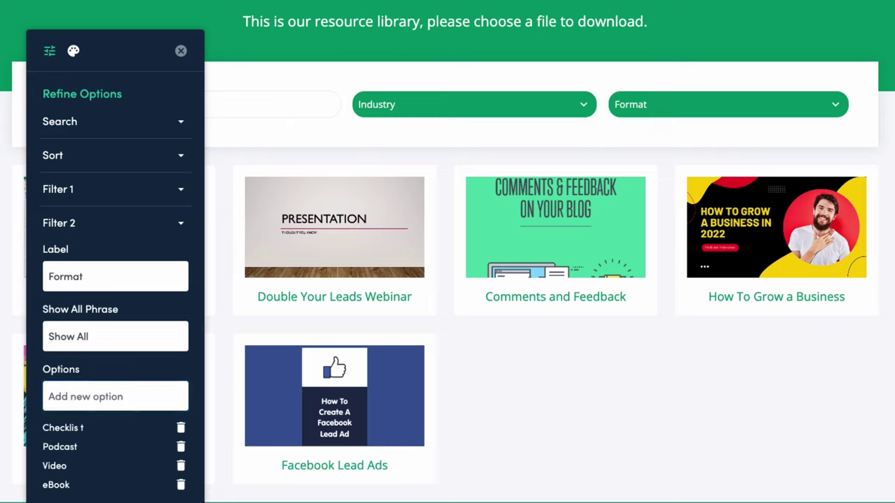
pyautogui.click(181, 52)
pyautogui.scroll(2, 185, 51)
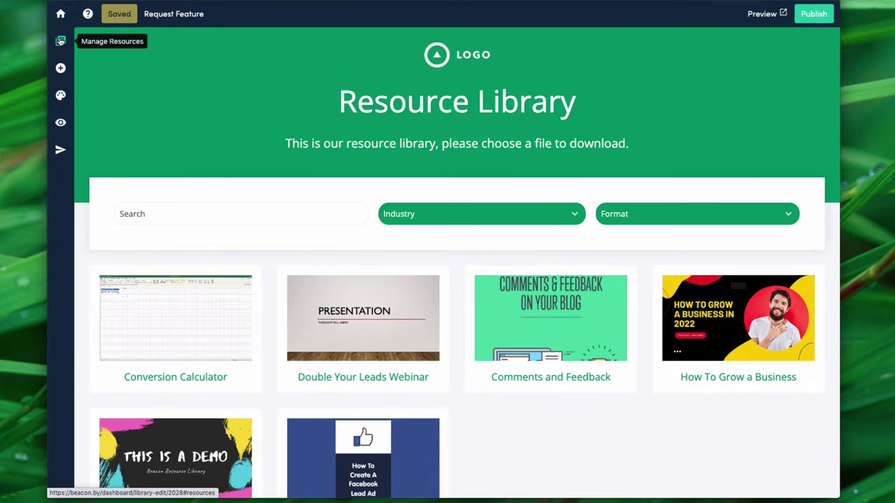
# Open the Comments and Feedback resource for editing in the library's resource management
pyautogui.click(60, 41)
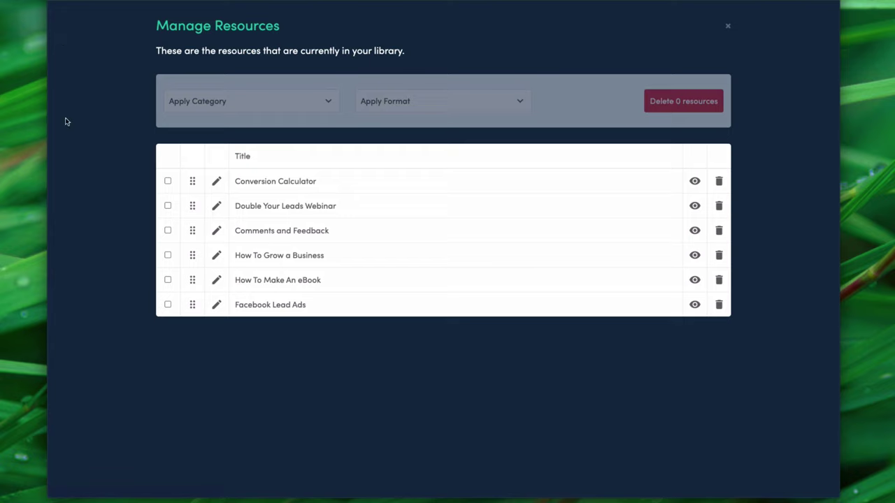
pyautogui.click(217, 232)
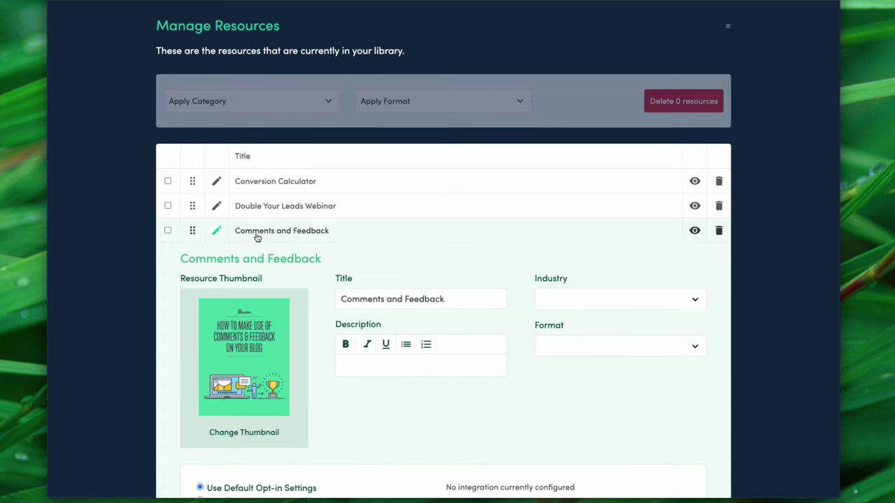
pyautogui.moveTo(340, 298)
pyautogui.mouseDown()
pyautogui.moveTo(466, 300)
pyautogui.moveTo(474, 343)
pyautogui.mouseUp()
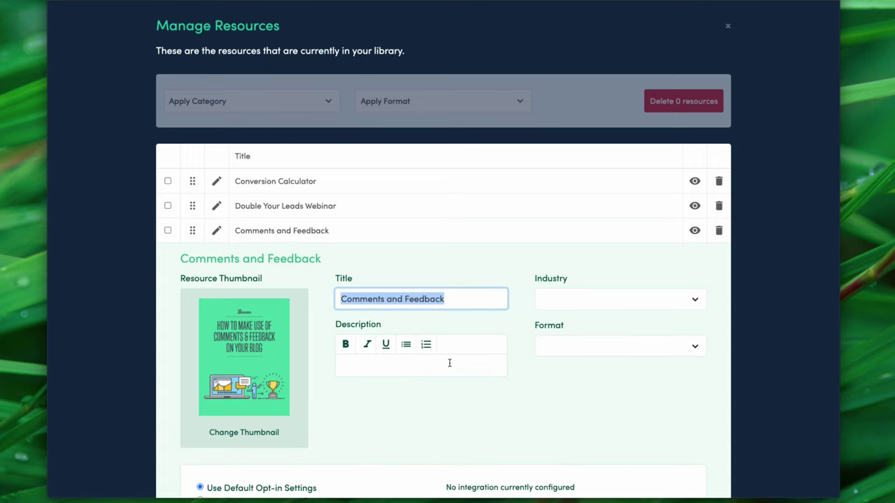
pyautogui.click(449, 362)
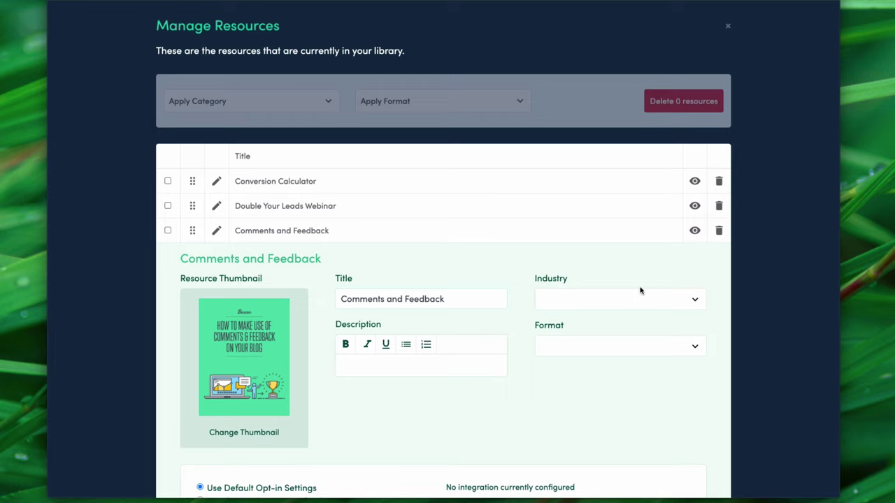
# Assign only Healthcare as the Industry of the Comments and Feedback resource
pyautogui.click(698, 300)
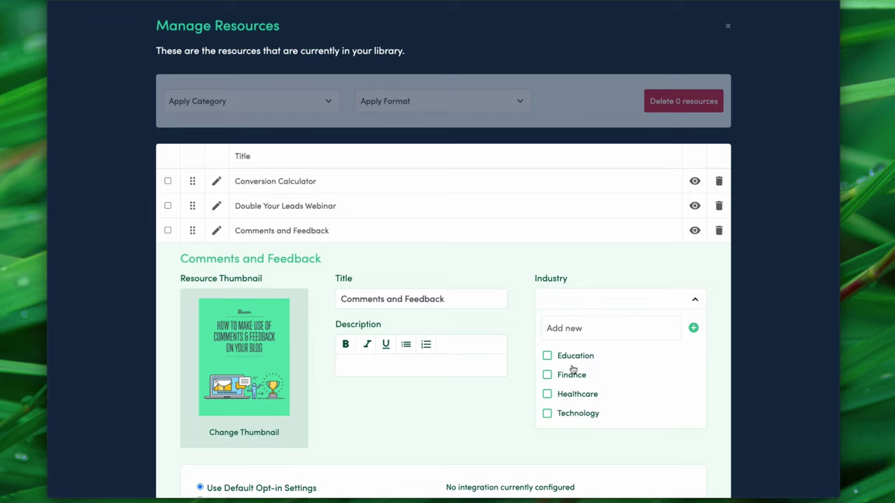
pyautogui.click(548, 395)
pyautogui.click(547, 413)
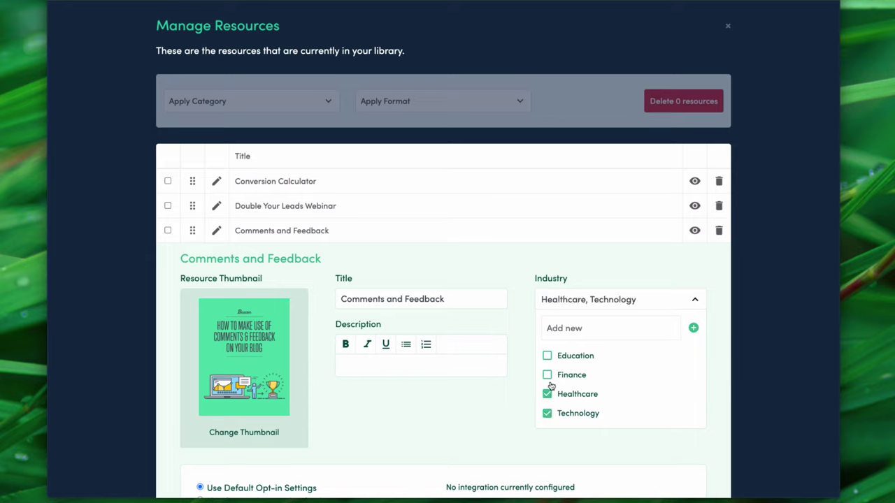
pyautogui.click(548, 376)
pyautogui.click(547, 414)
pyautogui.click(549, 376)
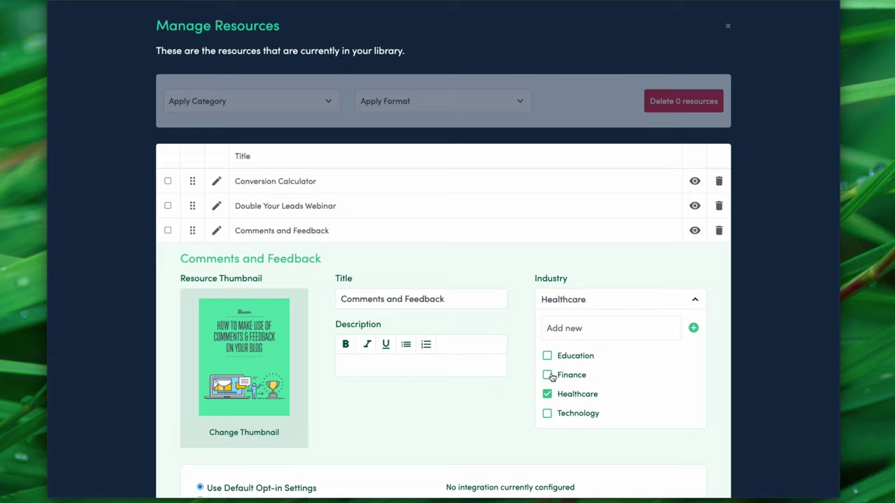
pyautogui.click(694, 302)
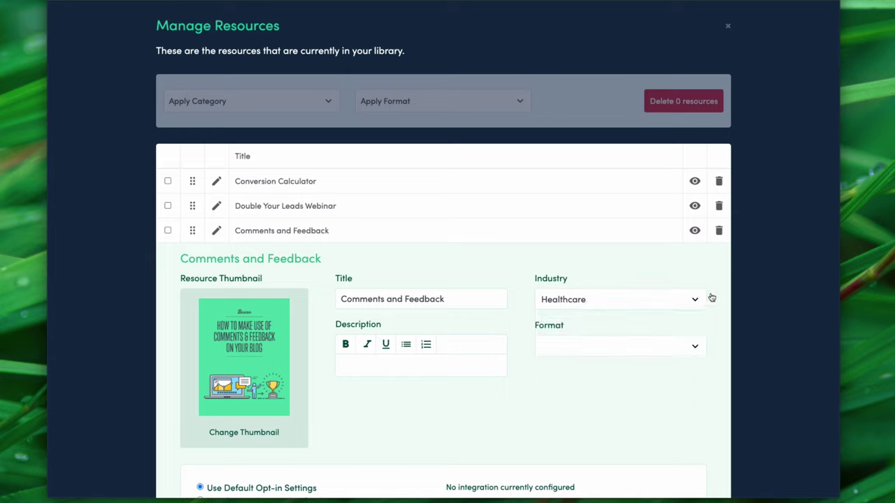
# Set the Comments and Feedback resource's Format to eBook, save the resource and close the resource management
pyautogui.click(670, 348)
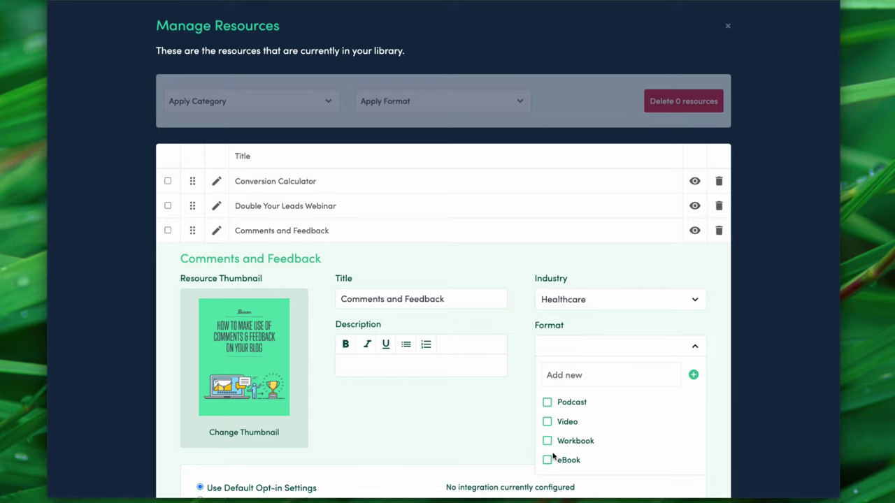
pyautogui.click(546, 460)
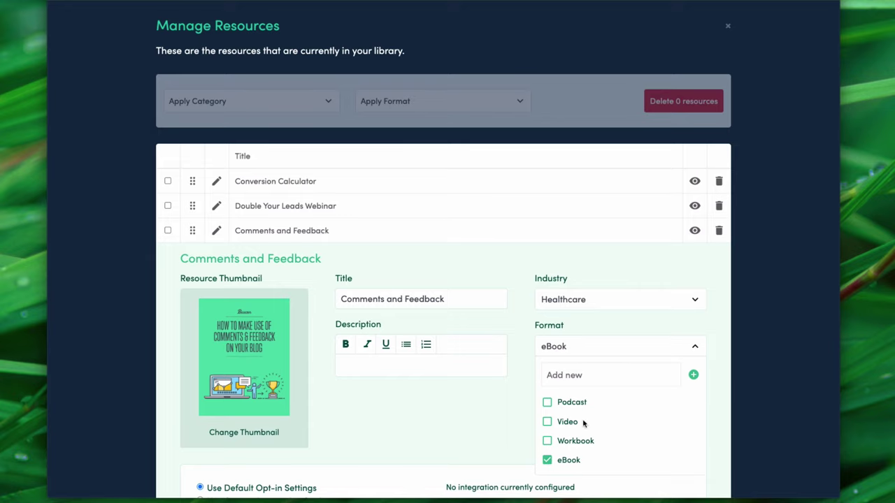
pyautogui.click(694, 349)
pyautogui.scroll(-3, 724, 319)
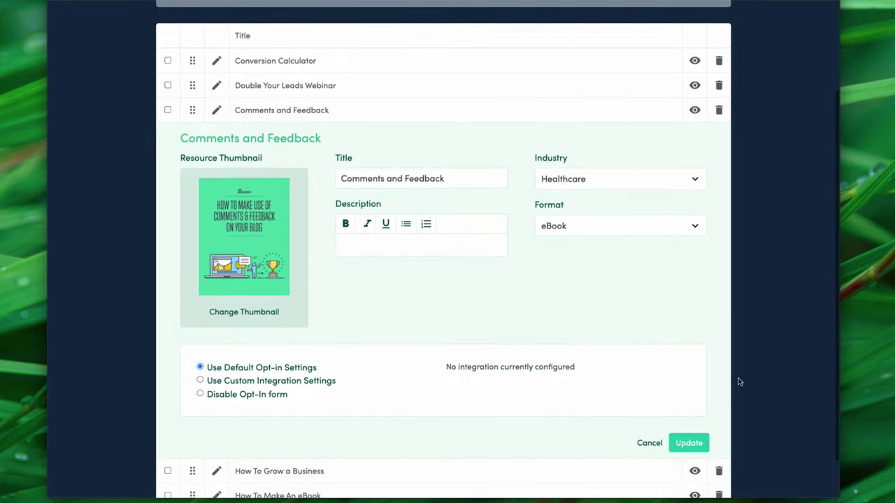
pyautogui.click(688, 442)
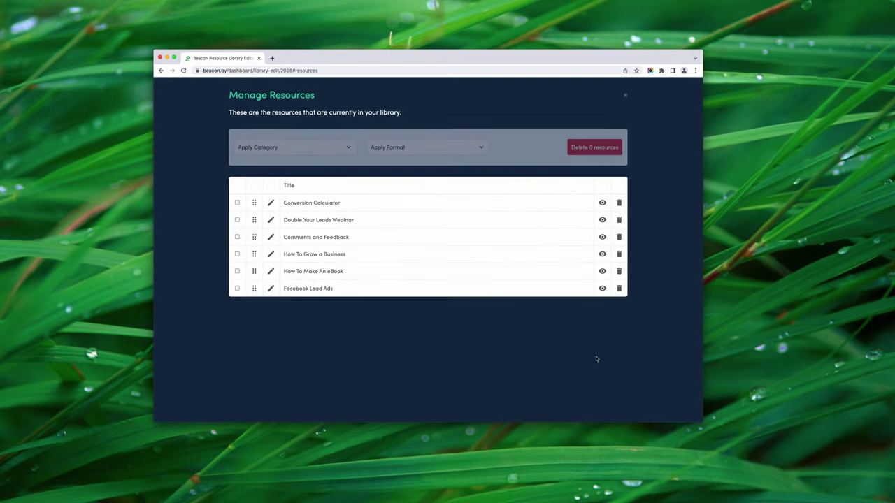
pyautogui.press('Escape')
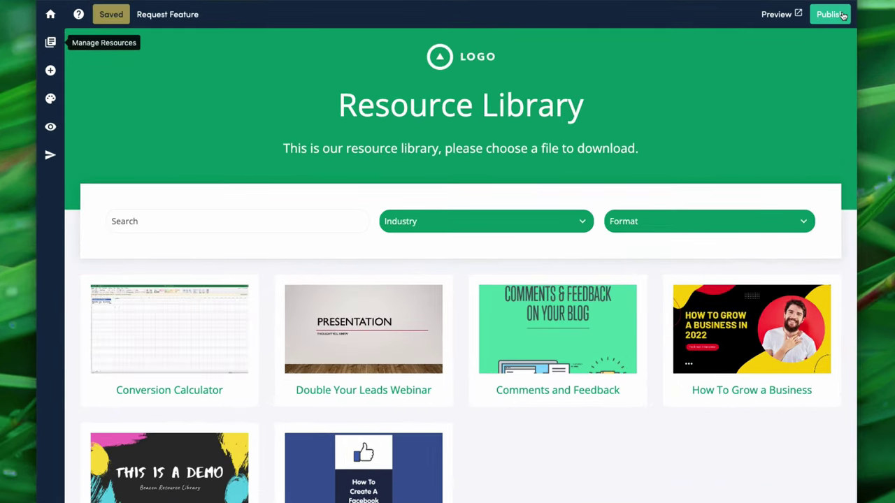
# Publish the library and copy its Inline embed code
pyautogui.click(841, 15)
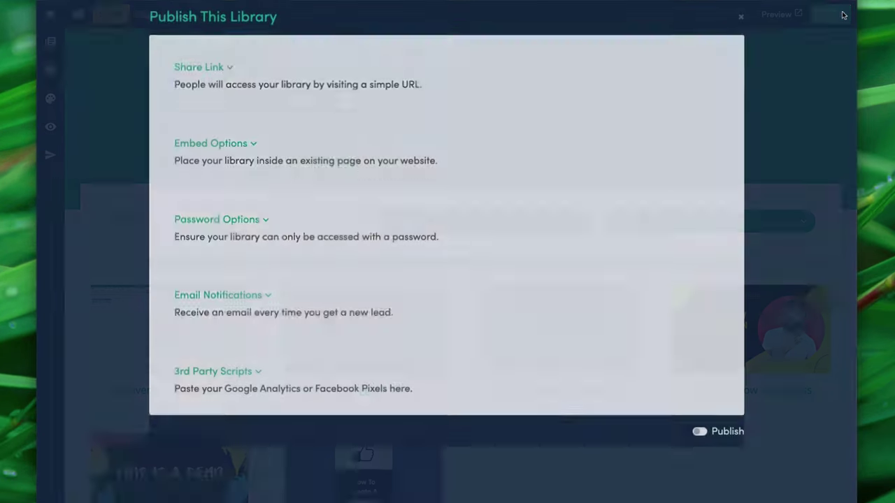
pyautogui.click(700, 441)
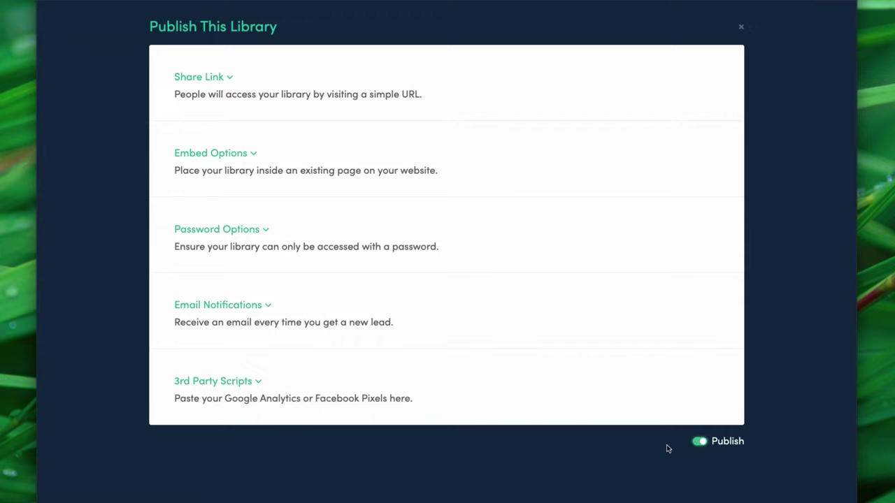
pyautogui.click(234, 161)
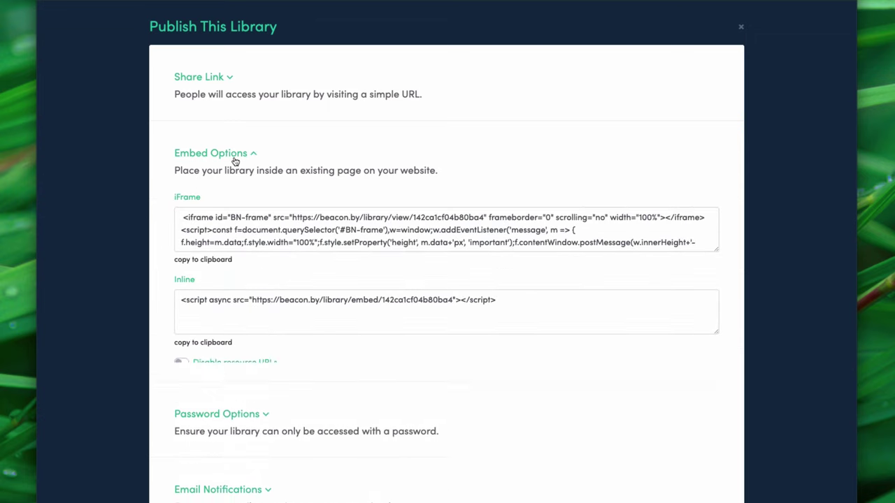
pyautogui.click(201, 343)
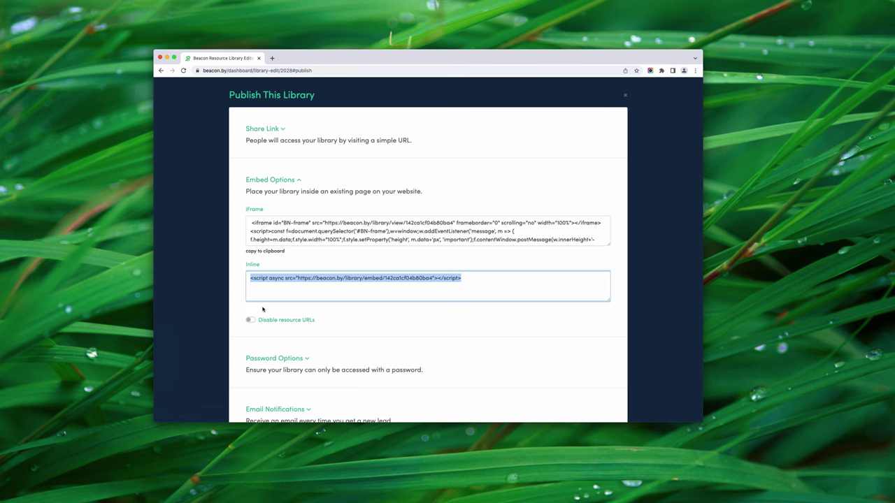
# Switch to the WordPress dashboard and open the Resource Library page for editing
pyautogui.press('super+grave')
pyautogui.scroll(2, 295, 266)
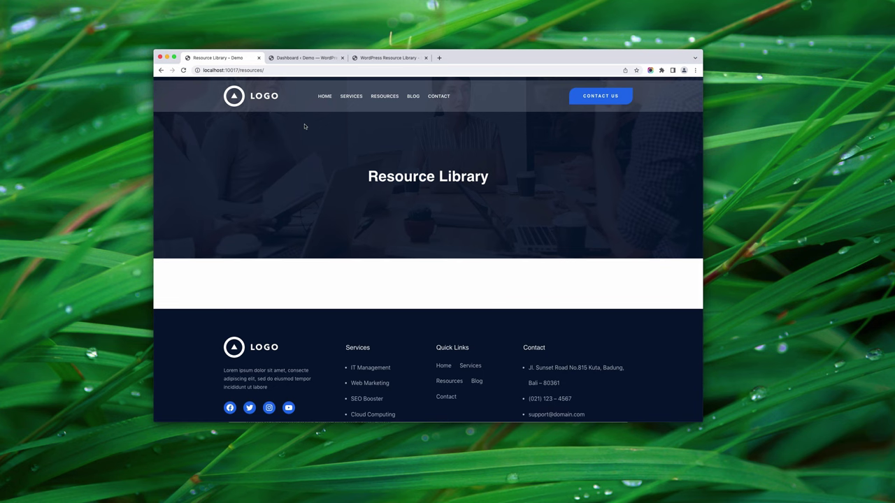
pyautogui.click(287, 58)
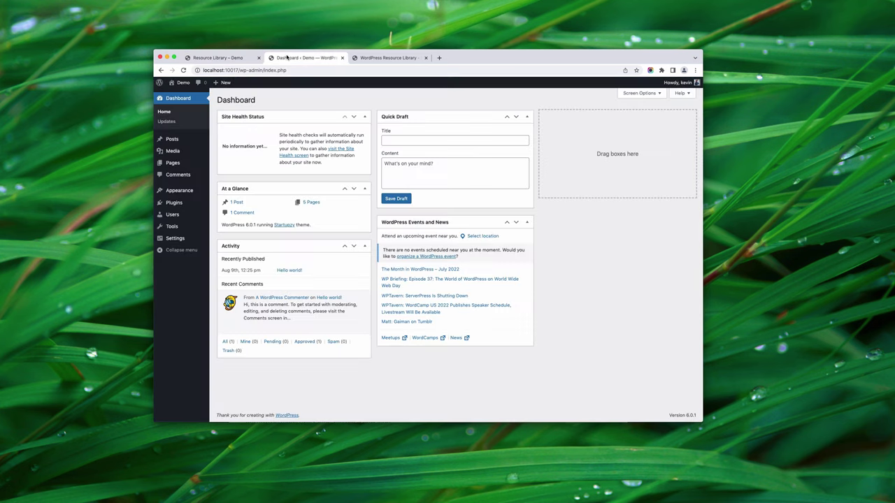
pyautogui.click(171, 163)
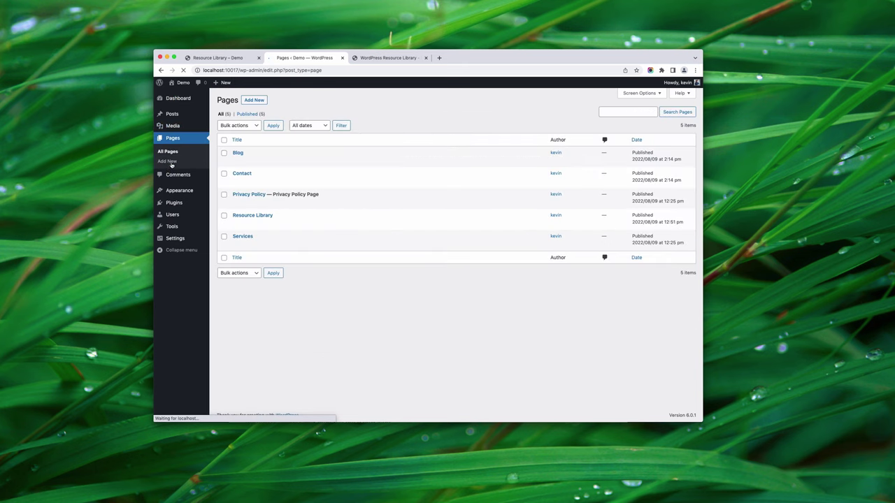
pyautogui.click(253, 216)
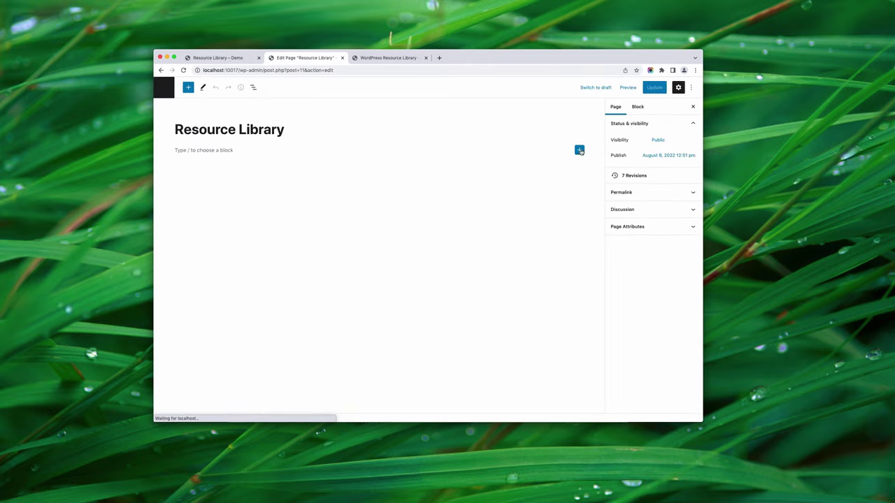
# Add a Custom HTML block containing the copied inline embed script to the Resource Library page and update the page
pyautogui.click(579, 151)
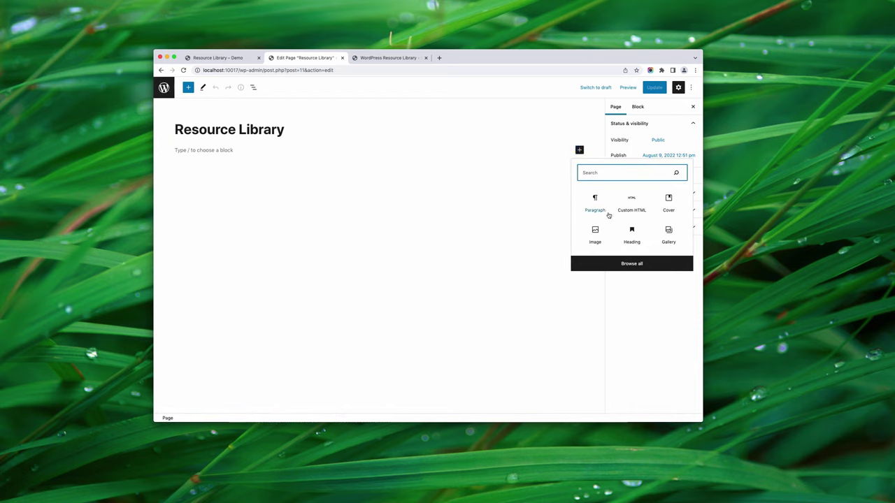
pyautogui.click(633, 200)
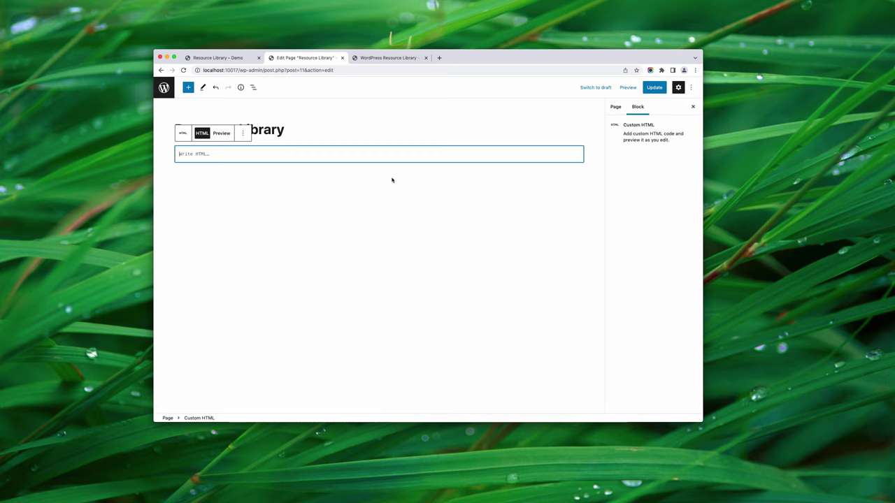
pyautogui.rightClick(365, 154)
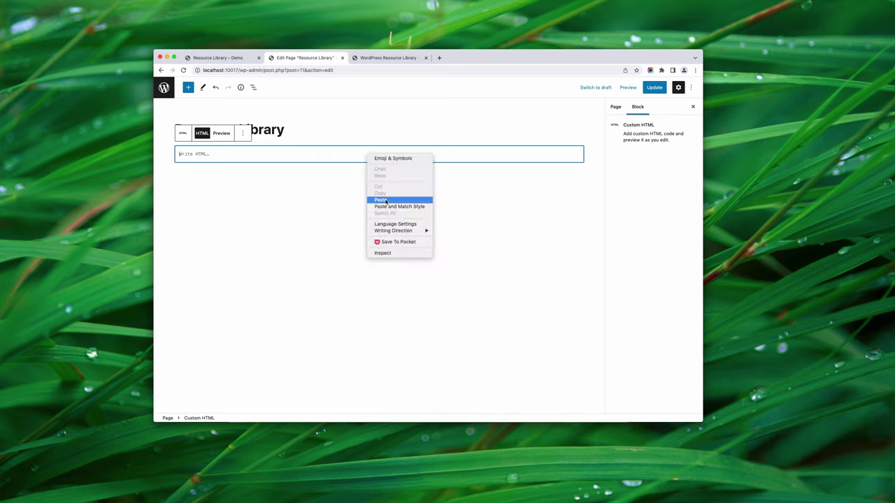
pyautogui.click(383, 201)
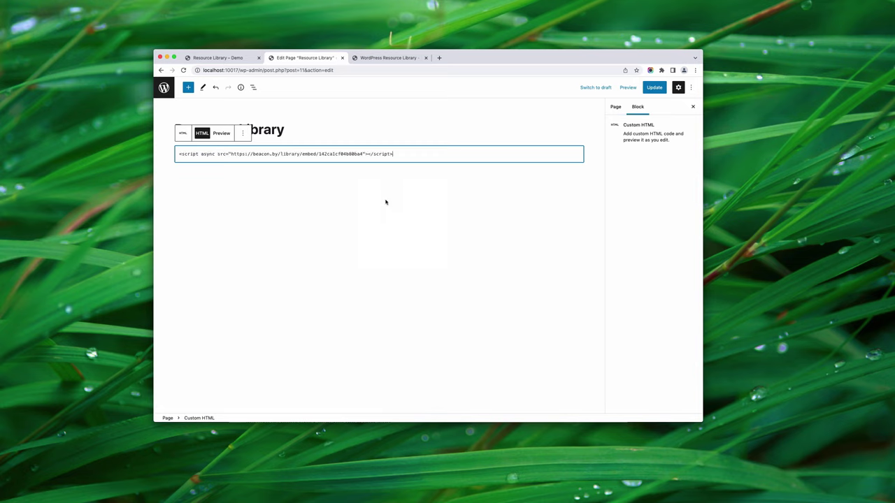
pyautogui.click(650, 88)
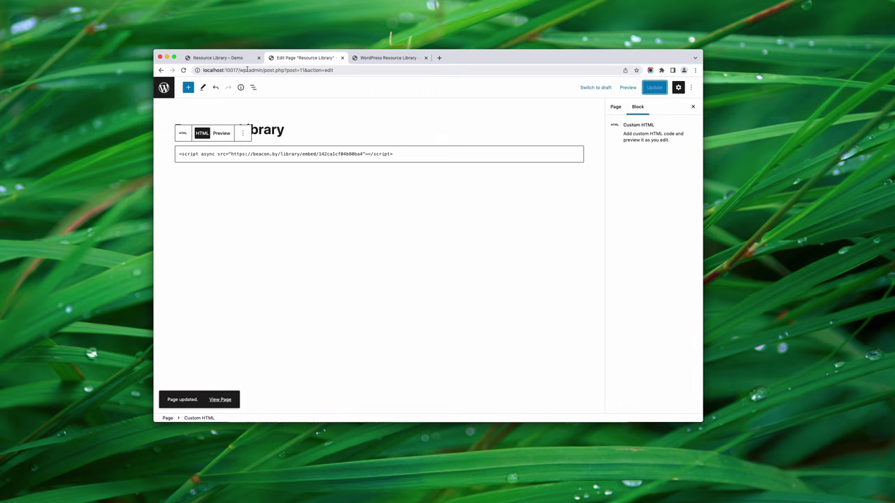
# Reload the live Resource Library page and examine the embedded library's header, filters and resource cards
pyautogui.click(218, 58)
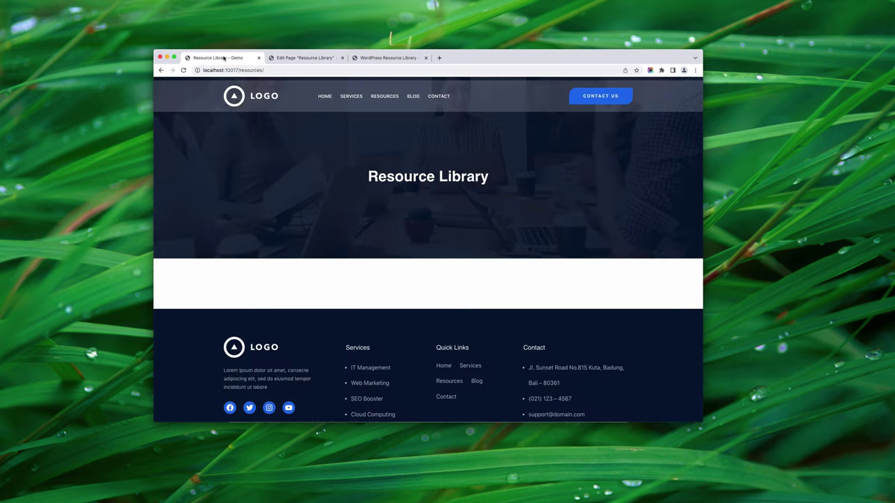
pyautogui.click(183, 71)
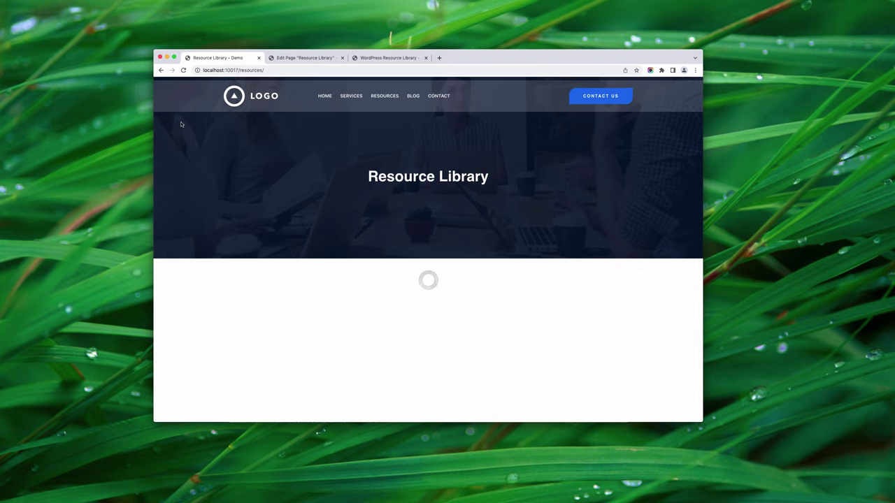
pyautogui.scroll(-3, 188, 163)
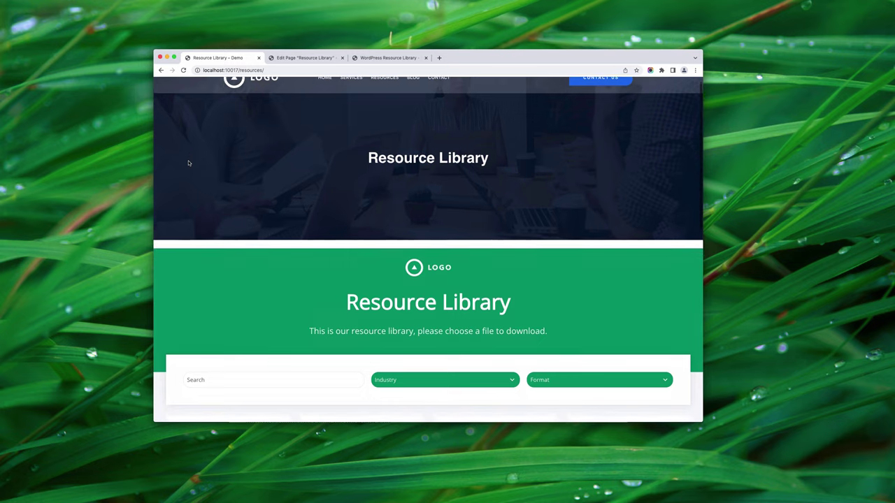
pyautogui.scroll(-2, 188, 163)
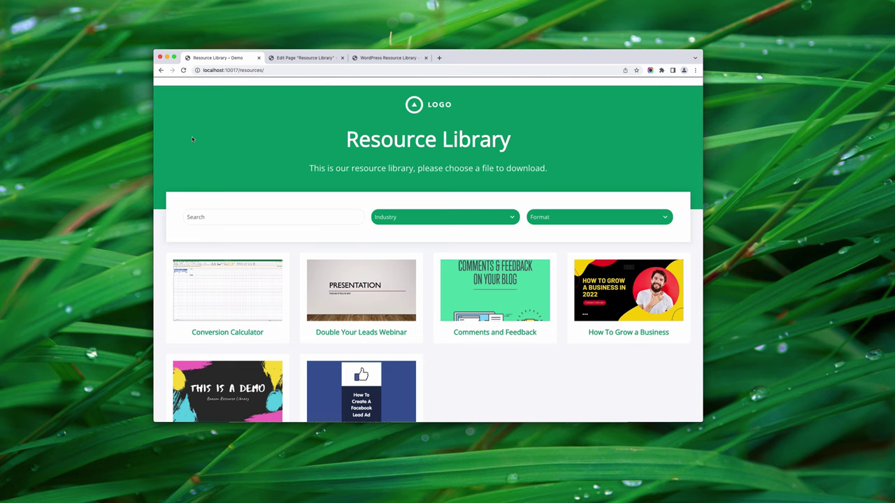
pyautogui.scroll(5, 192, 136)
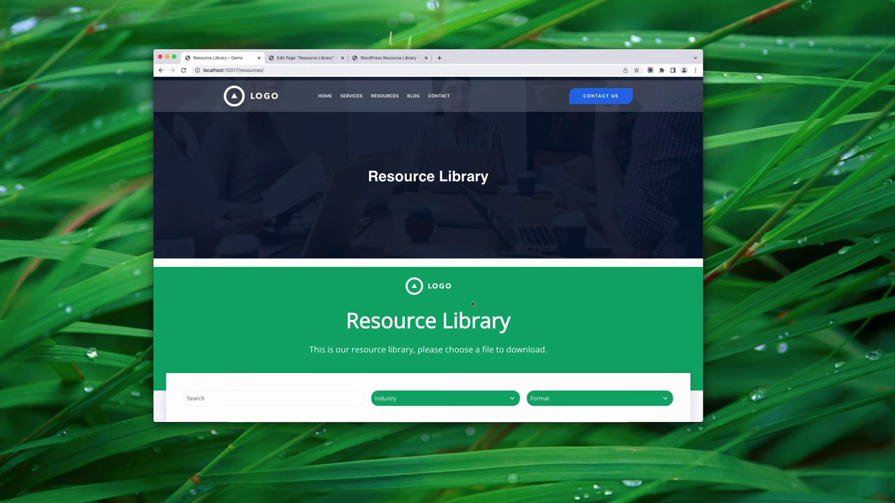
pyautogui.moveTo(349, 283); pyautogui.dragTo(550, 321)
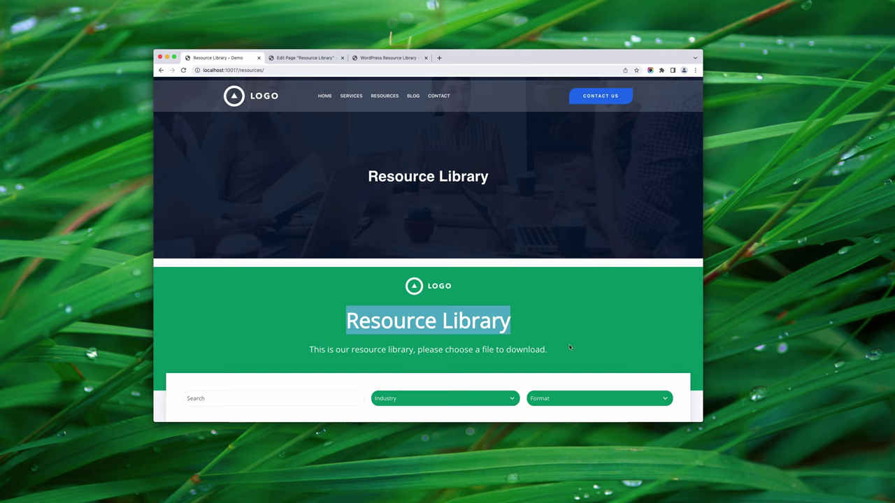
pyautogui.moveTo(583, 350); pyautogui.dragTo(298, 297)
pyautogui.click(227, 297)
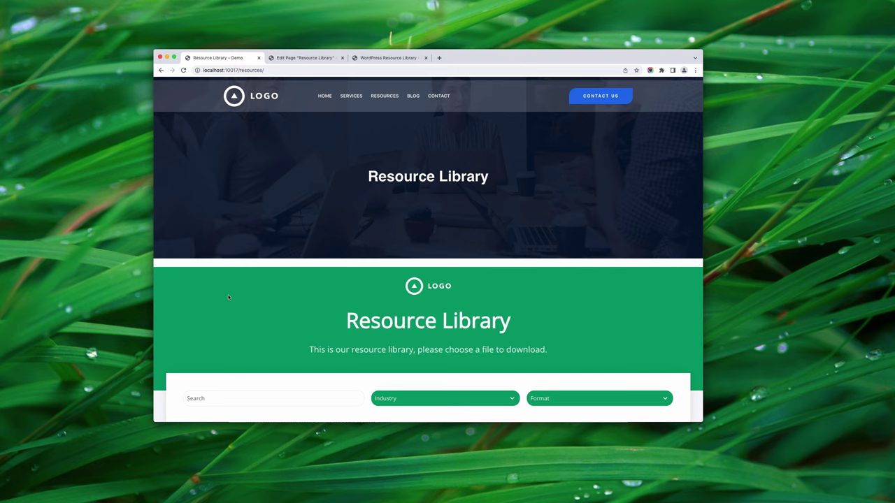
pyautogui.scroll(-2, 186, 285)
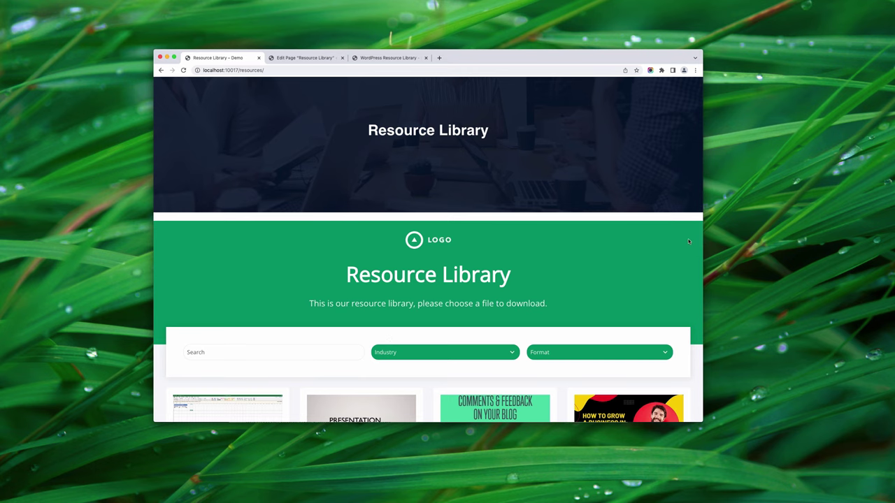
pyautogui.scroll(-5, 688, 241)
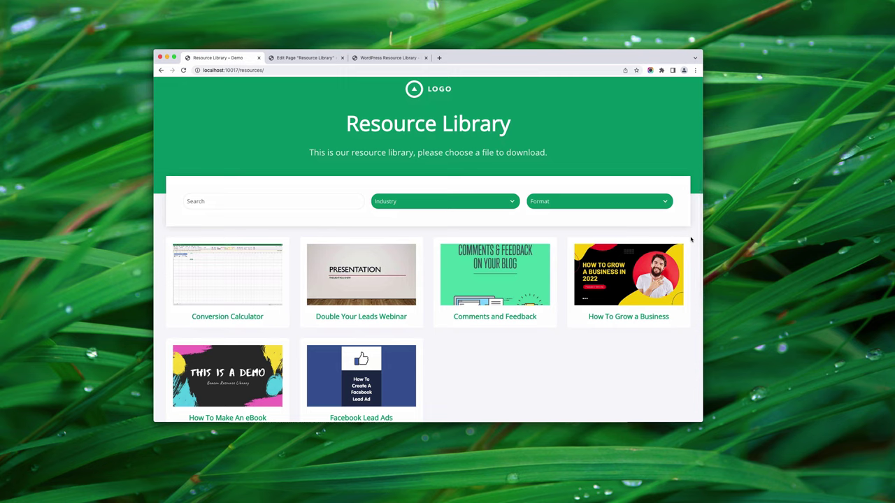
# Test the live library's Format filter with Video and Podcast, and clear both selections
pyautogui.click(491, 201)
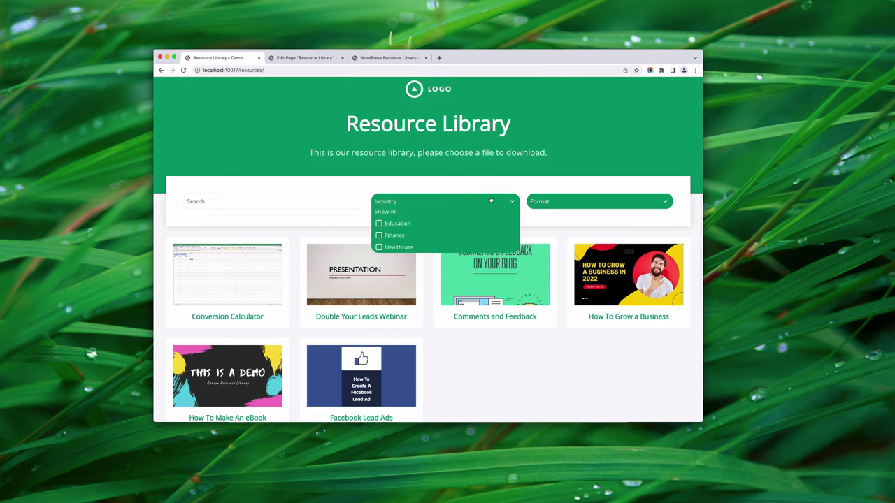
pyautogui.click(572, 202)
pyautogui.click(547, 236)
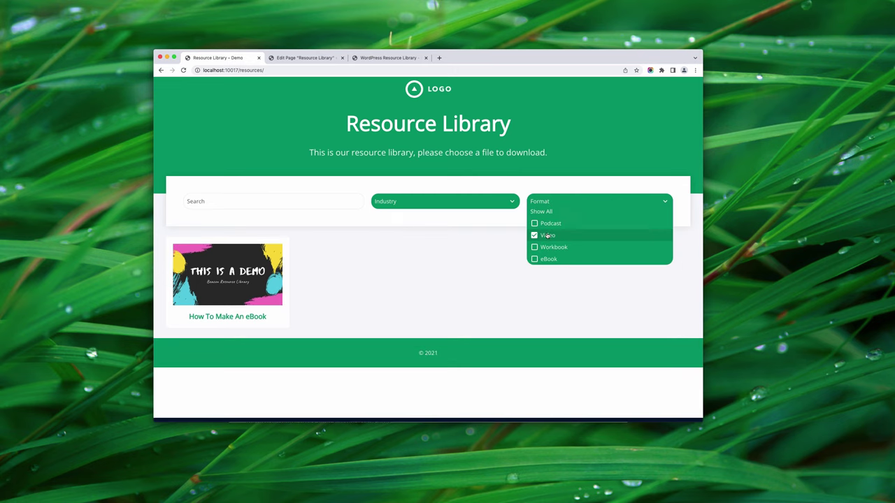
pyautogui.click(548, 223)
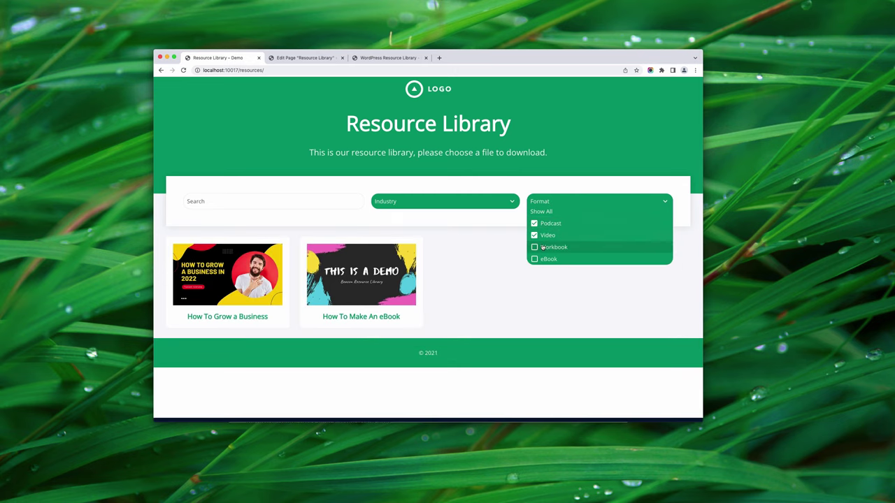
pyautogui.click(548, 224)
pyautogui.click(545, 236)
# Test the Industry filter with Finance and clear the selection
pyautogui.click(464, 201)
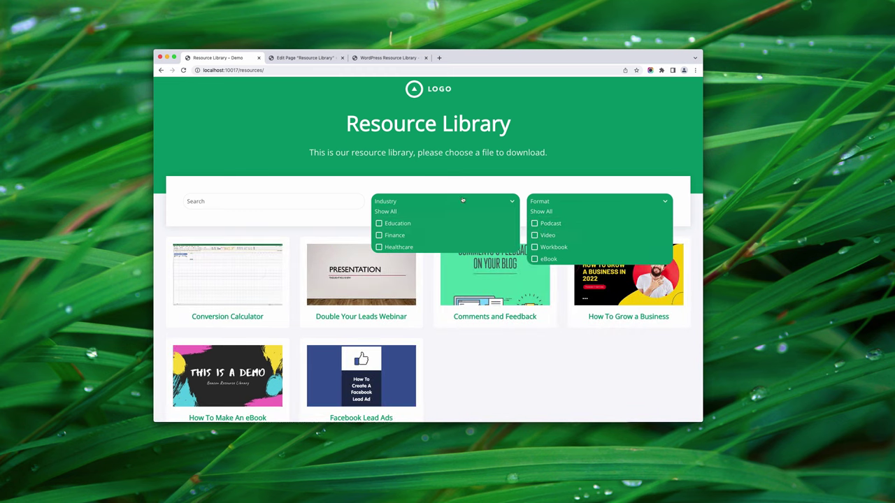
pyautogui.click(394, 235)
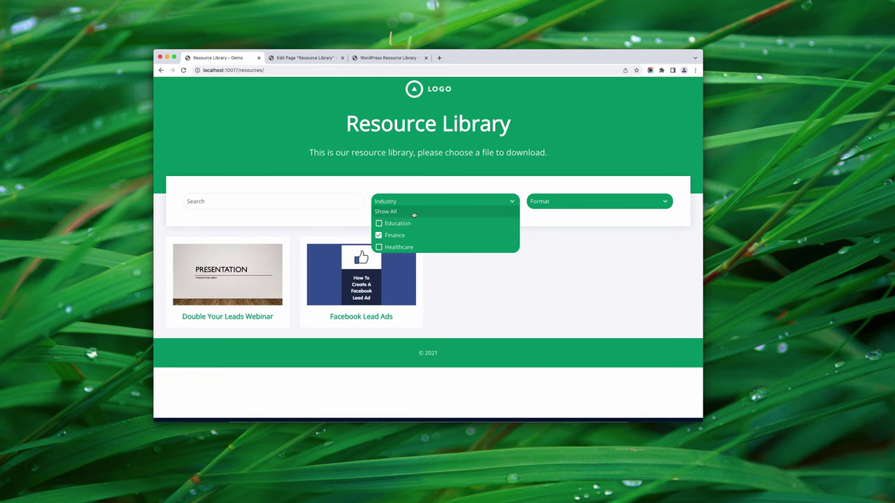
pyautogui.click(402, 235)
# Search the embedded resource library for "Comments" and look over the page from the filter bar up to the site header
pyautogui.click(311, 202)
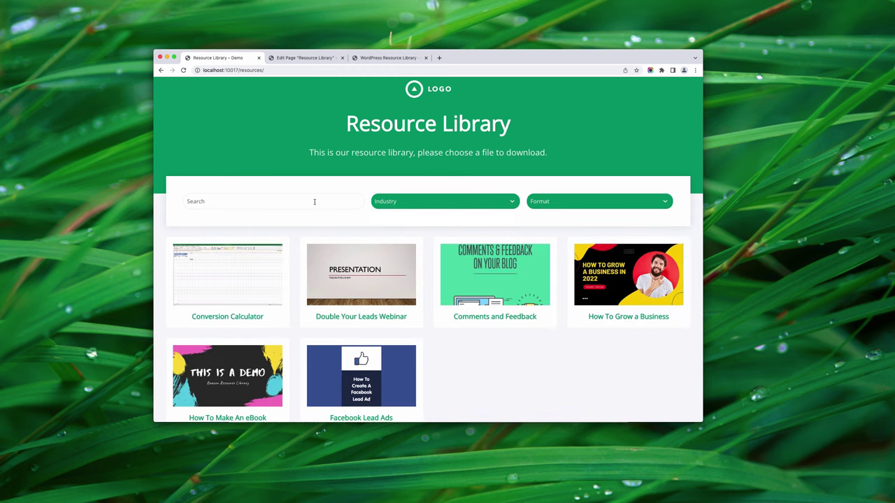
pyautogui.write('Com')
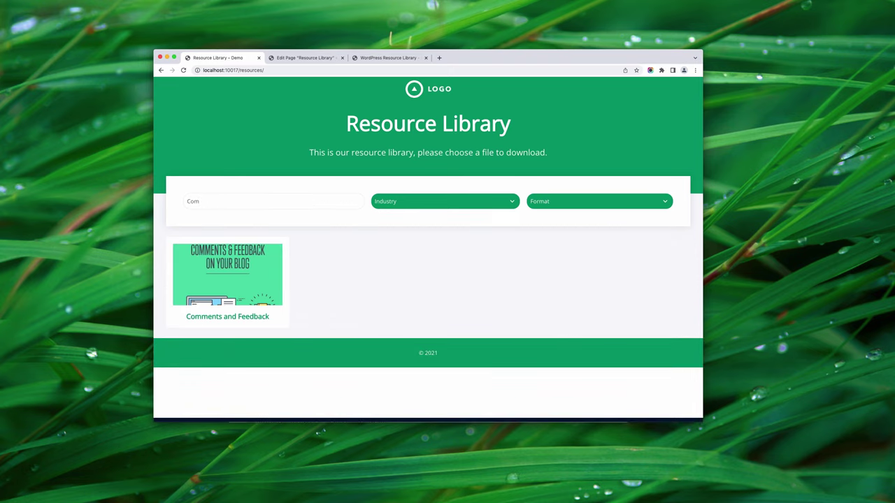
pyautogui.write('ments')
pyautogui.scroll(3, 305, 166)
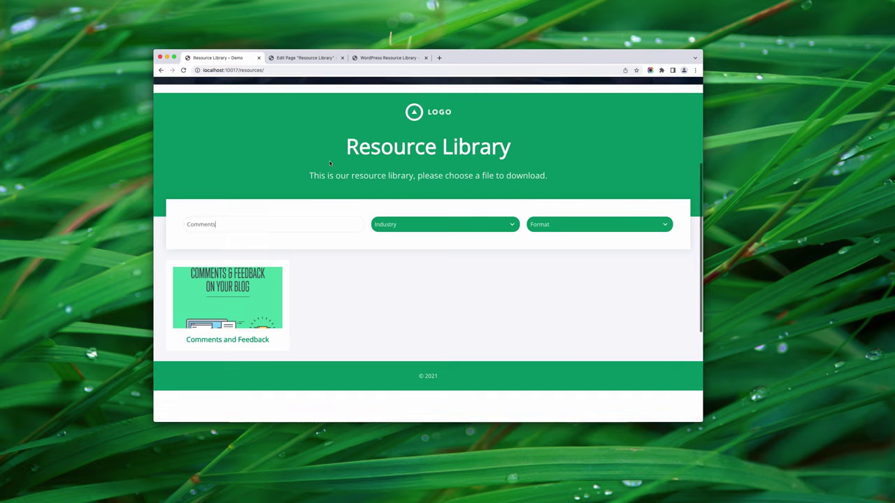
pyautogui.scroll(5, 304, 166)
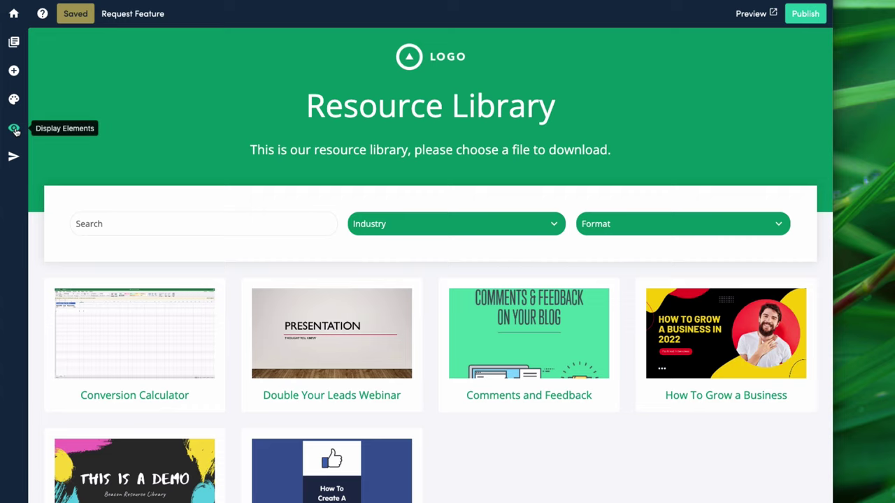
# In the Beacon library editor, hide the Header and Footer page elements and save the library
pyautogui.click(14, 130)
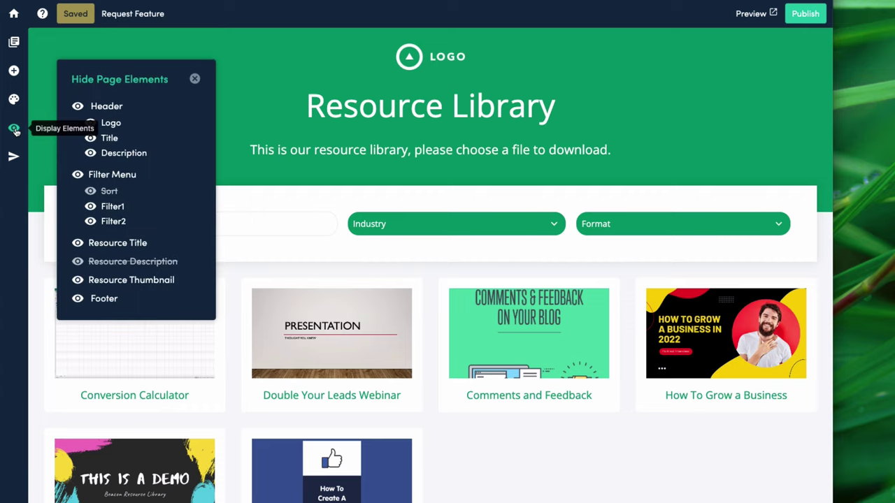
pyautogui.click(78, 106)
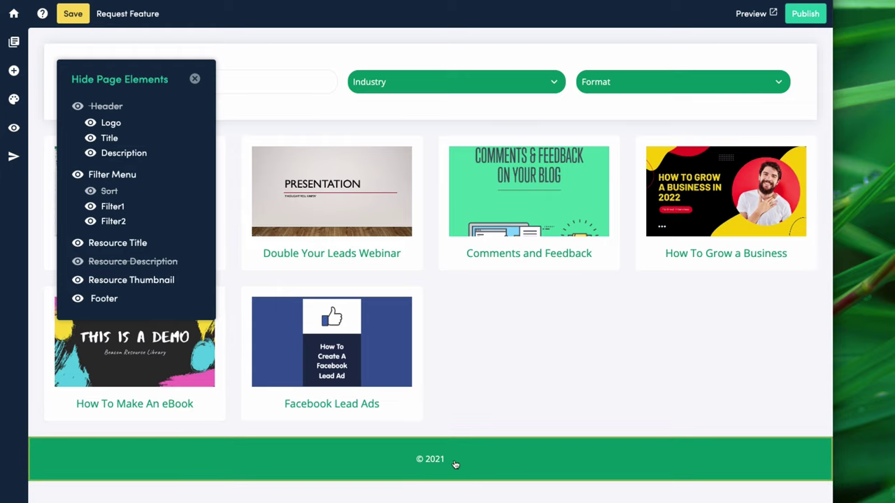
pyautogui.click(76, 300)
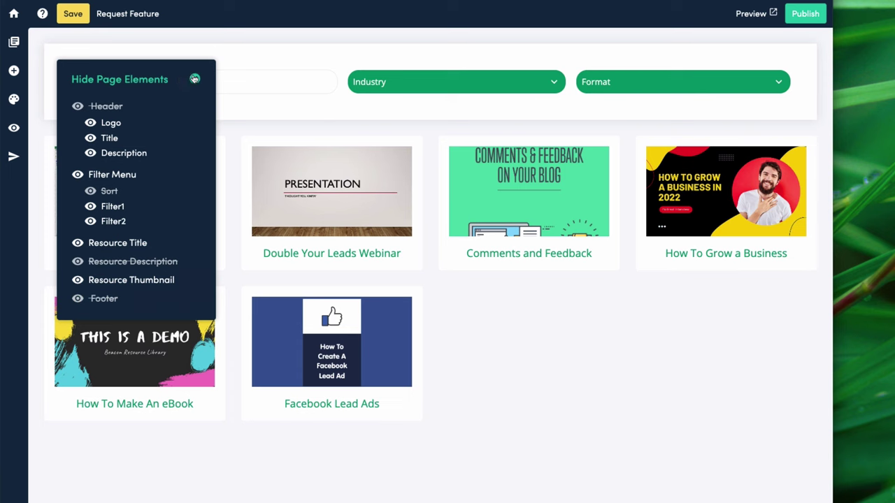
pyautogui.click(194, 79)
pyautogui.click(80, 21)
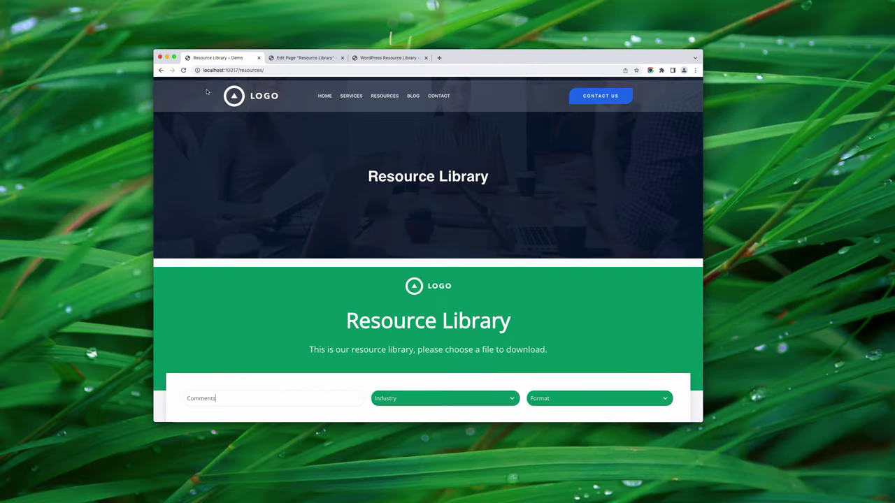
# Reload the live Resource Library page and examine how the embedded filter bar and resource cards sit beneath the site banner
pyautogui.click(183, 70)
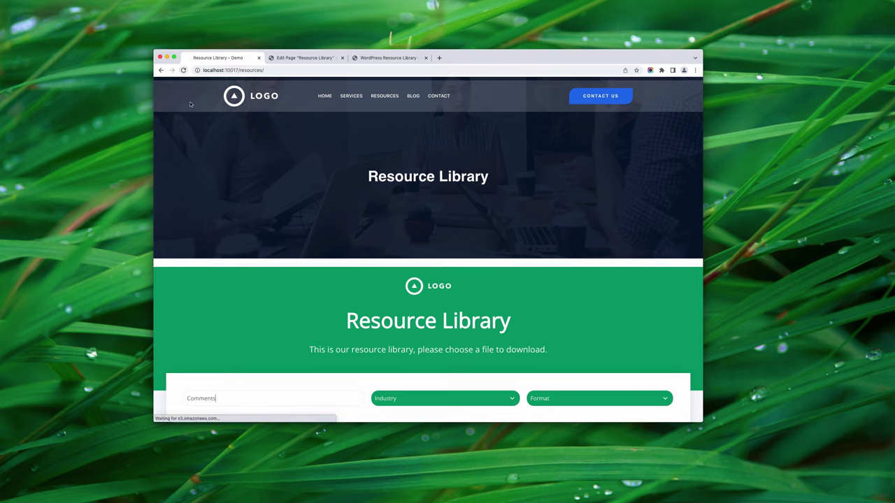
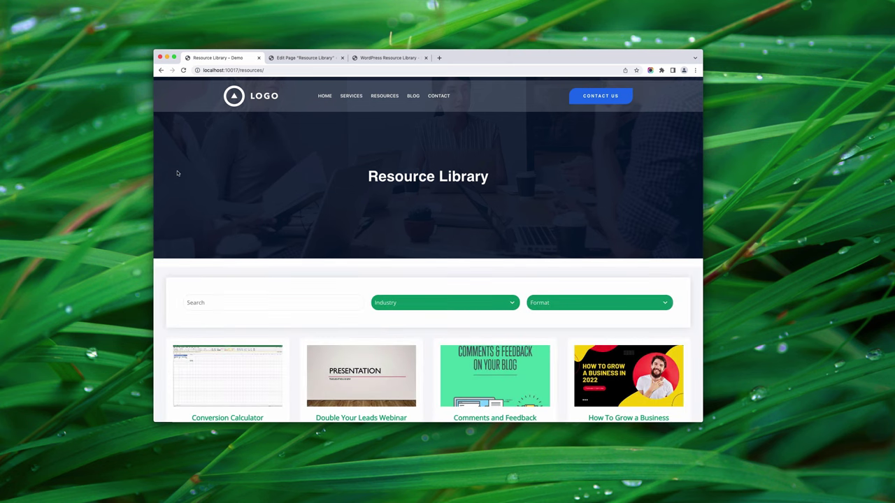
pyautogui.scroll(-2, 172, 187)
pyautogui.scroll(-2, 171, 187)
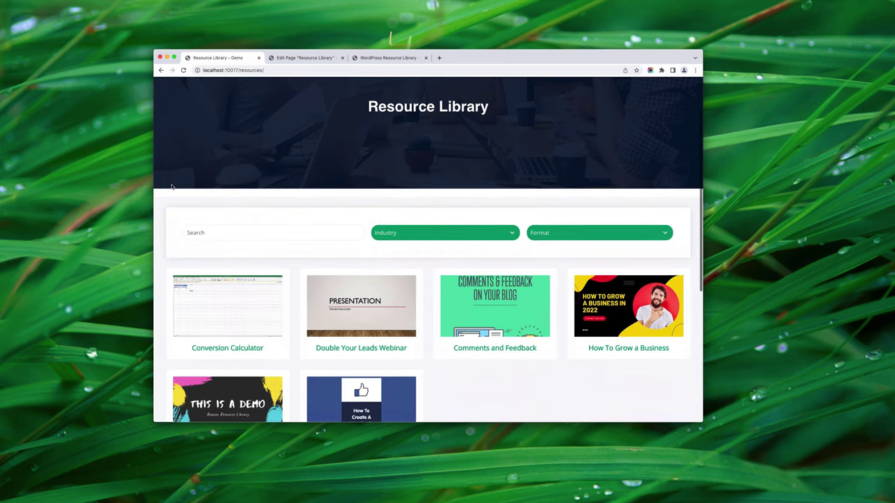
pyautogui.click(442, 219)
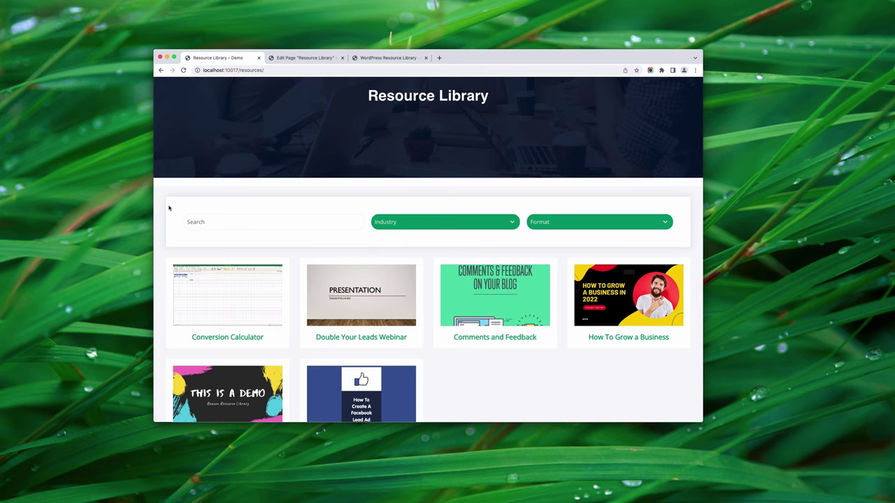
pyautogui.scroll(-2, 161, 196)
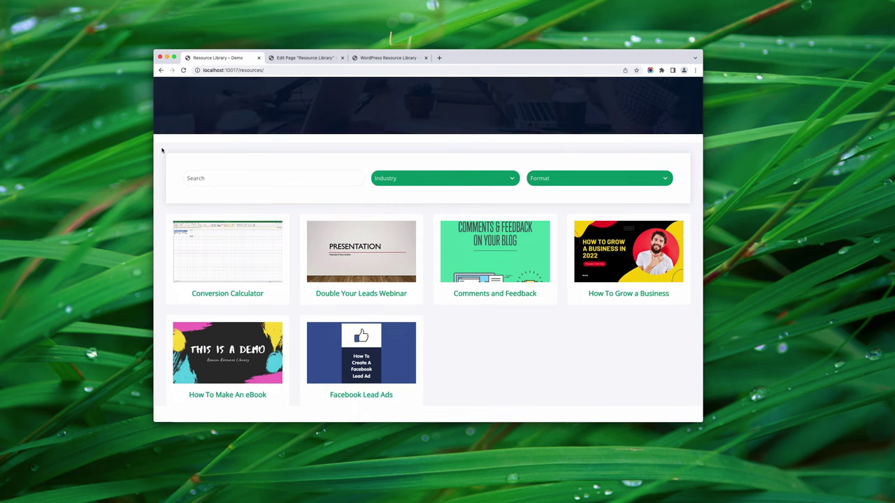
pyautogui.scroll(-2, 161, 159)
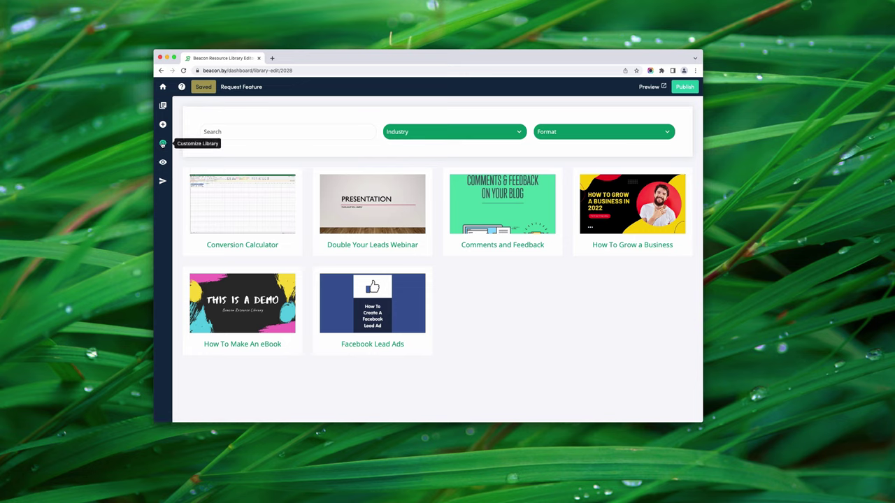
# In the Beacon library editor, set the page background colour to white (FFFFFF)
pyautogui.click(162, 144)
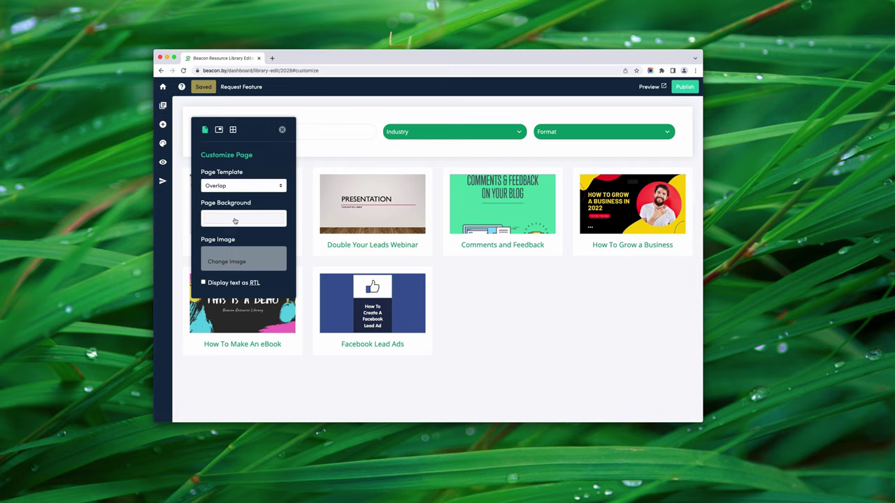
pyautogui.click(235, 221)
pyautogui.moveTo(304, 198); pyautogui.dragTo(288, 183)
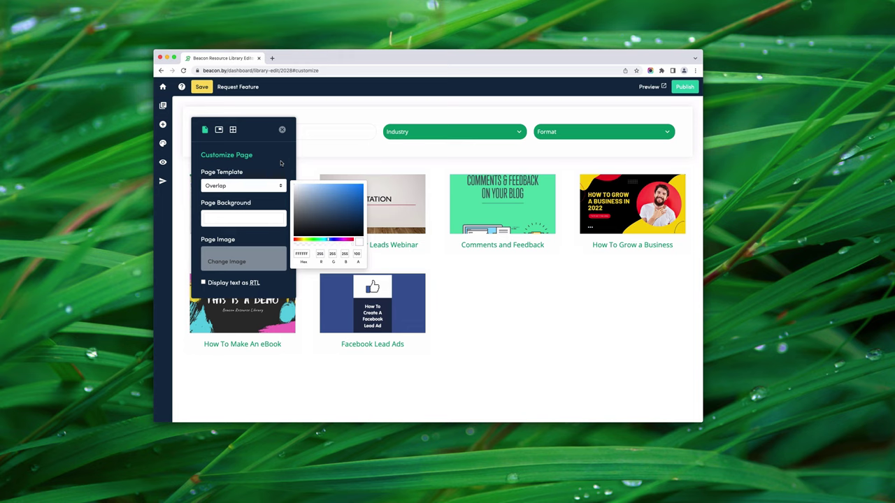
pyautogui.click(283, 147)
pyautogui.click(282, 131)
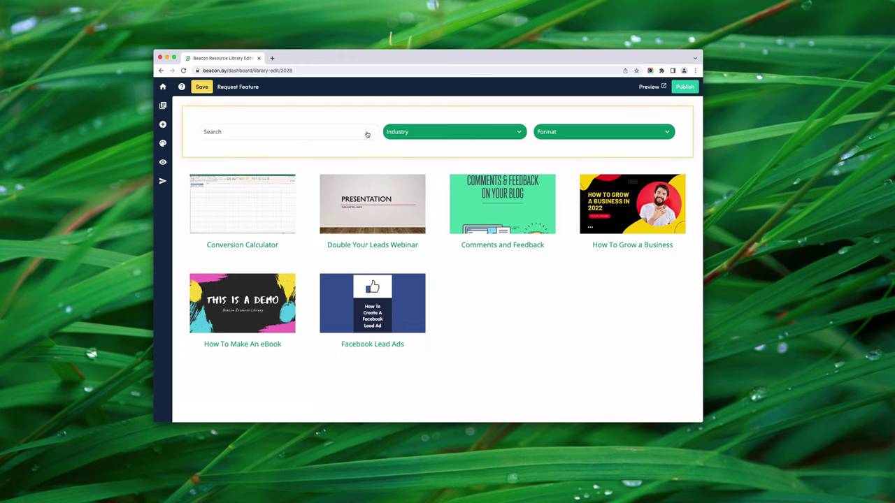
# Set the background colour of the Industry and Format filters to hex 041530 in the filter bar's design settings
pyautogui.click(470, 136)
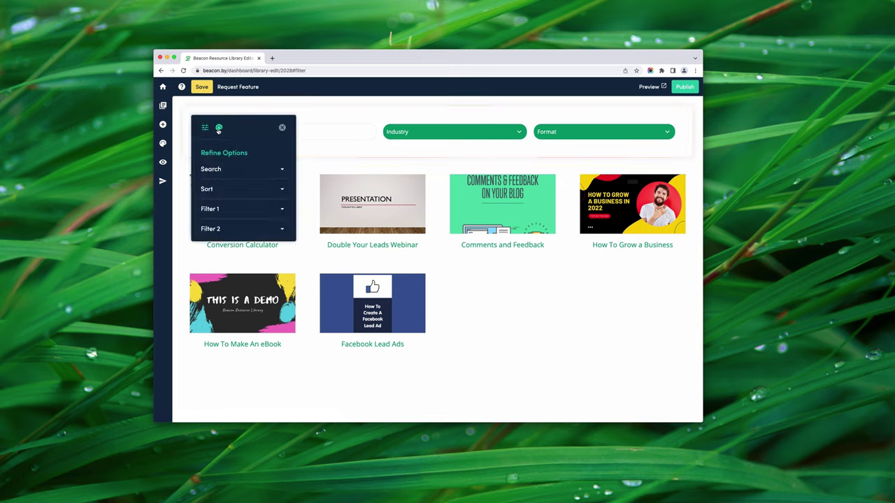
pyautogui.click(219, 129)
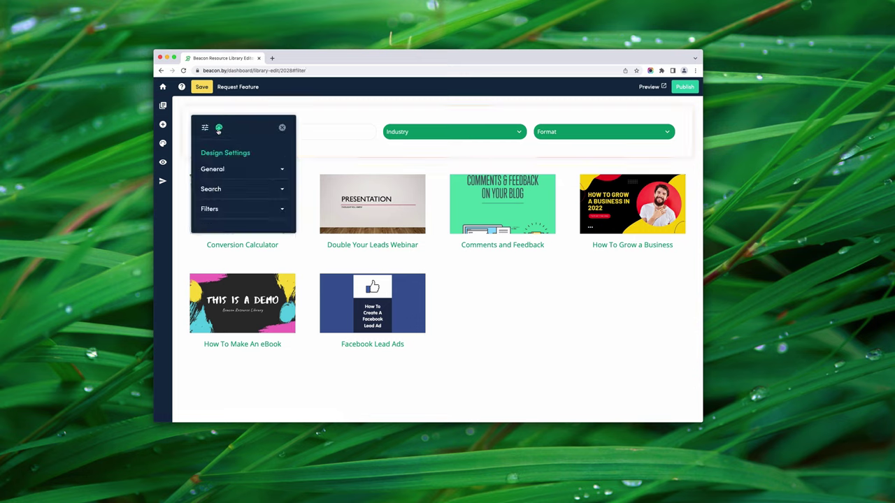
pyautogui.click(213, 210)
pyautogui.click(227, 243)
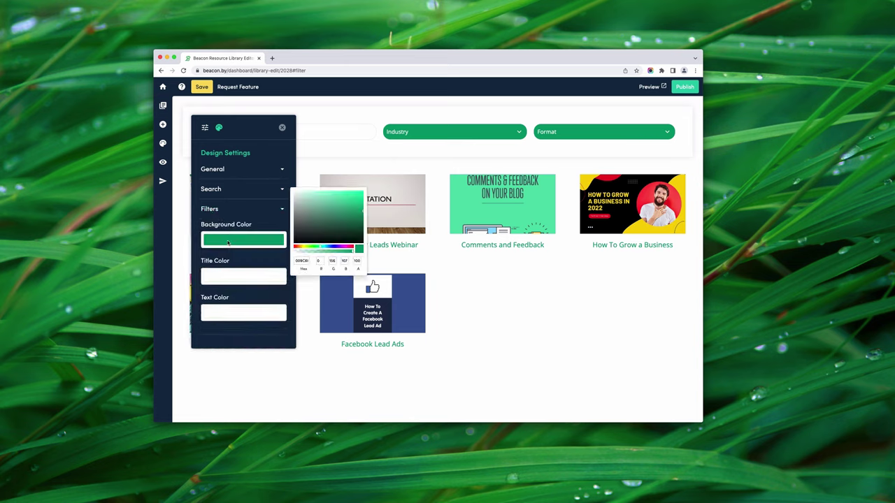
pyautogui.doubleClick(299, 260)
pyautogui.press('BackSpace')
pyautogui.write('041530')
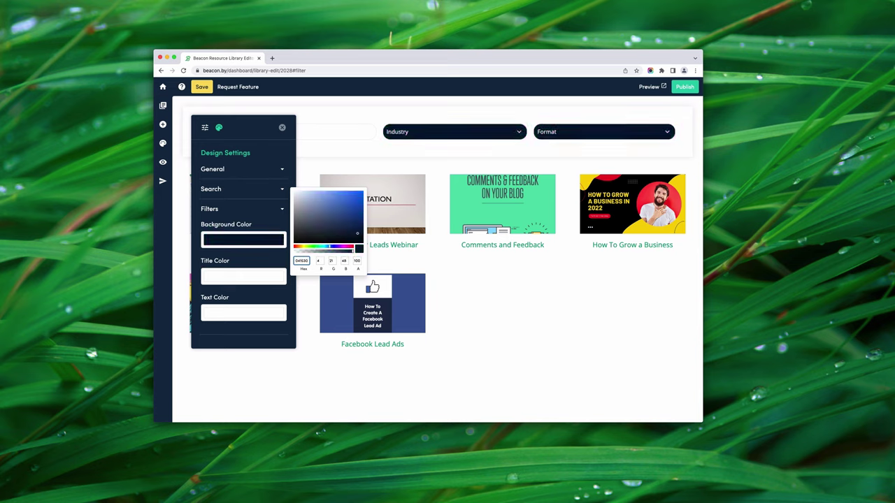
pyautogui.hotkey('ctrl', 'a')
pyautogui.click(270, 242)
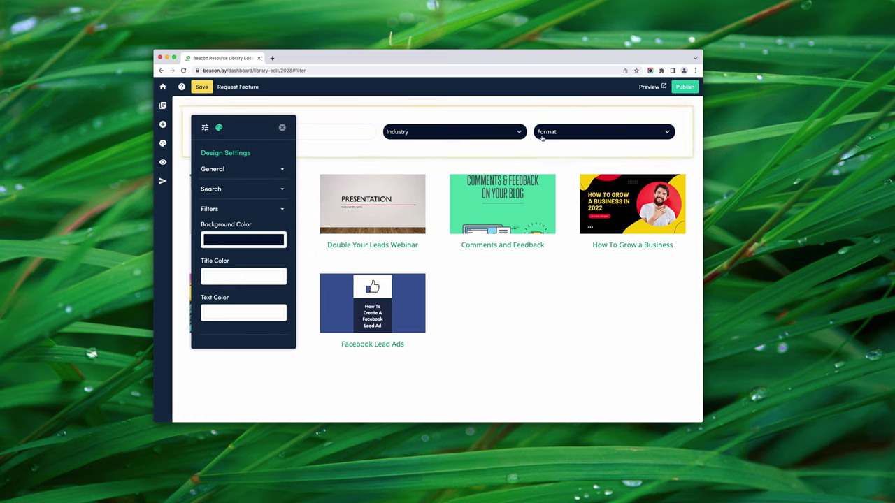
pyautogui.click(281, 128)
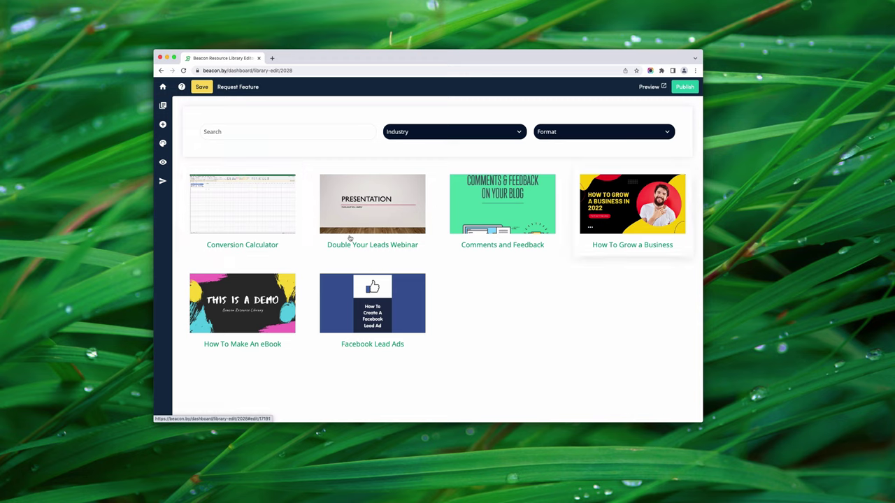
# Set the resource title colour in the library's resource area to hex 041530
pyautogui.click(163, 143)
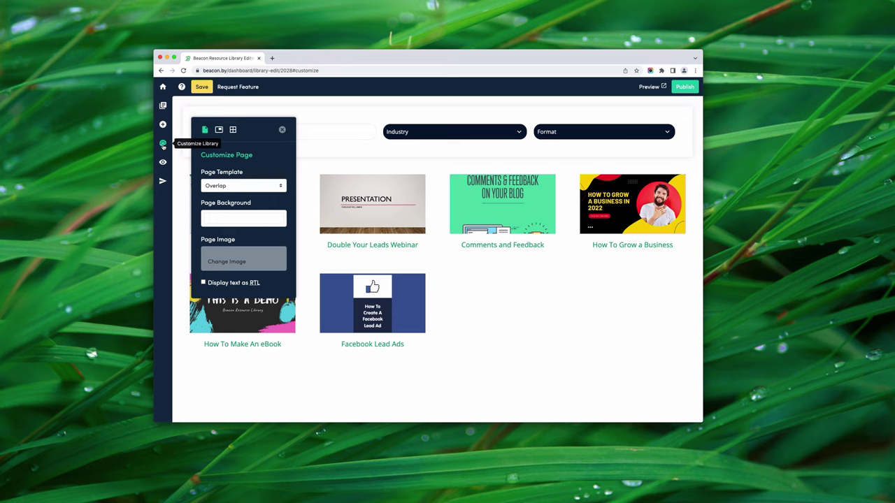
pyautogui.click(233, 131)
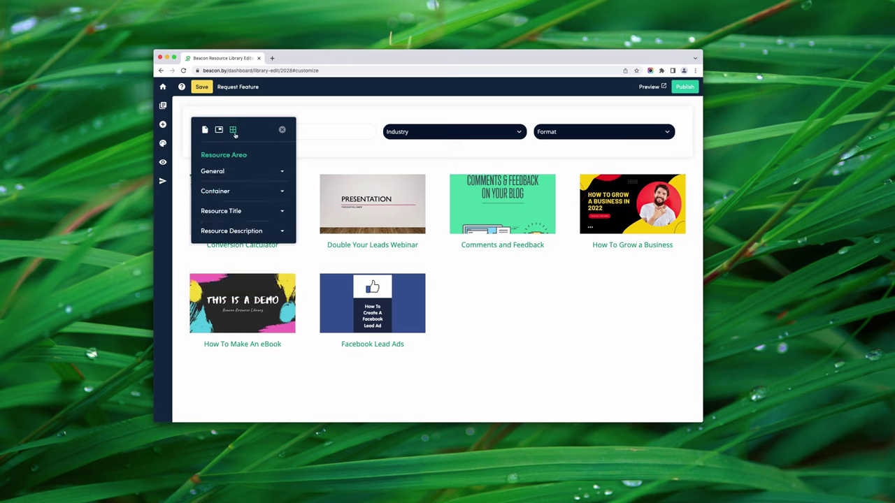
pyautogui.click(237, 211)
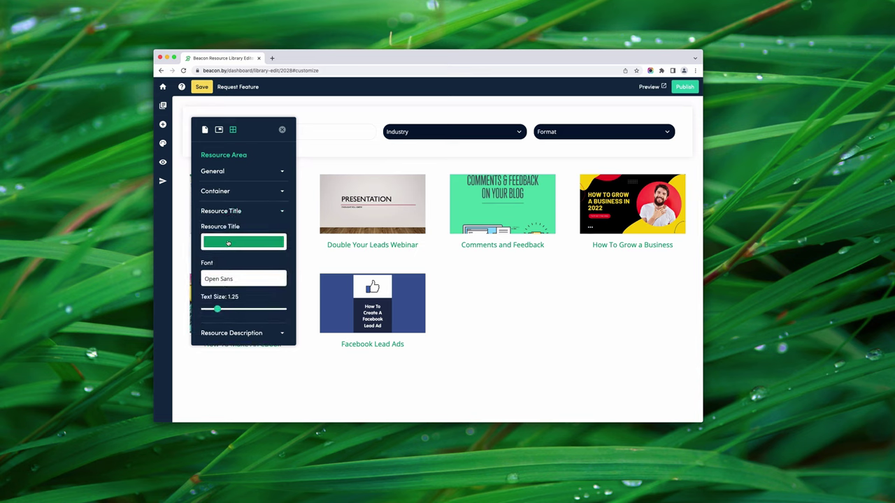
pyautogui.click(229, 242)
pyautogui.click(300, 262)
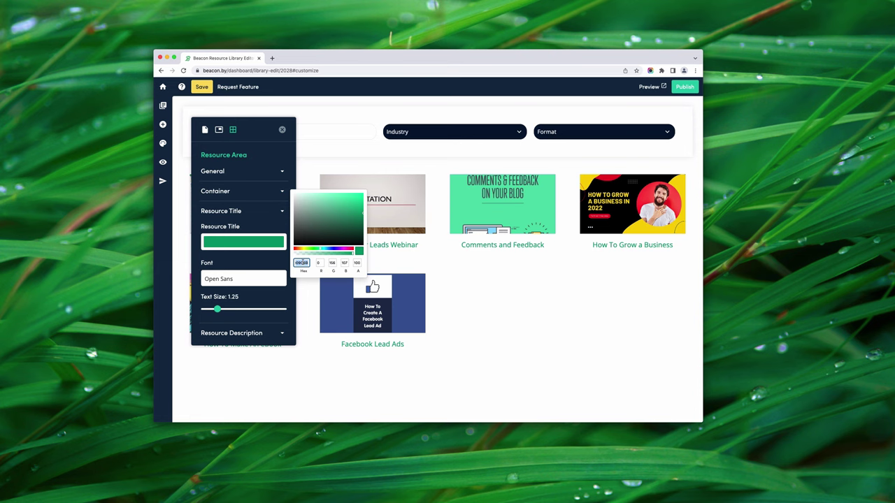
pyautogui.write('041')
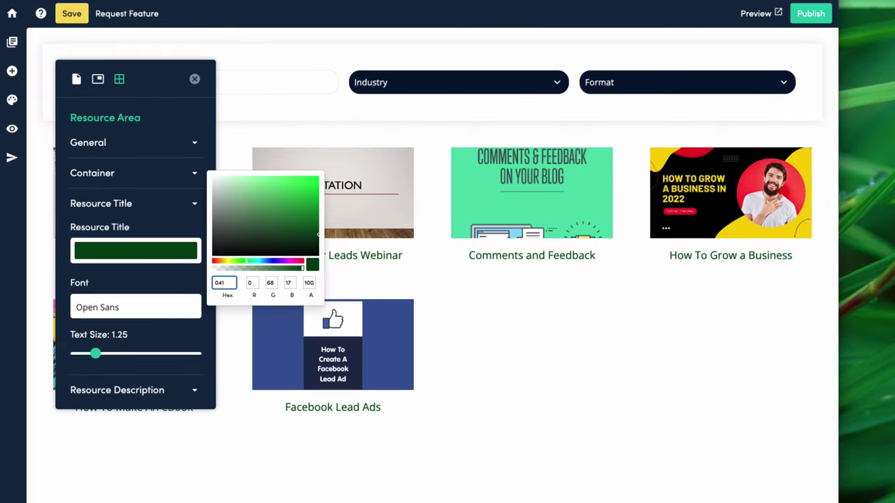
pyautogui.write('530')
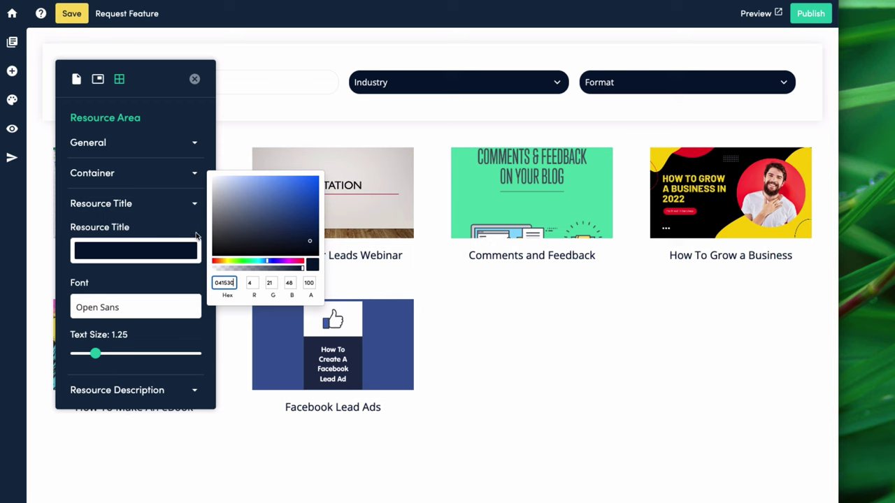
pyautogui.click(191, 230)
pyautogui.click(193, 79)
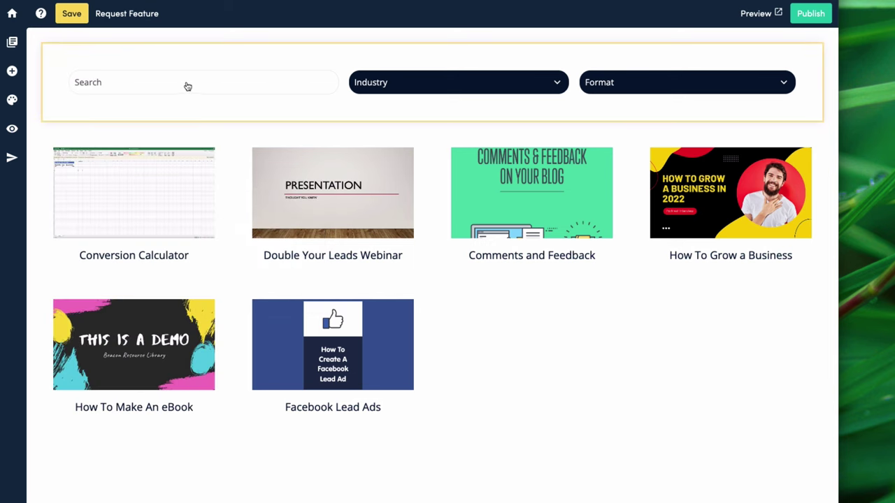
# Save the library, reload the live Resource Library page to check the restyled filters and cards, and open the Comments and Feedback resource
pyautogui.click(71, 13)
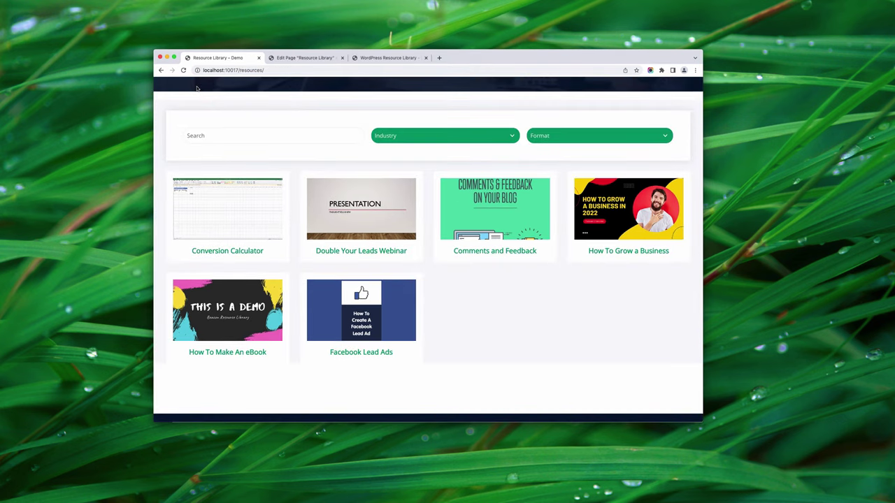
pyautogui.click(183, 69)
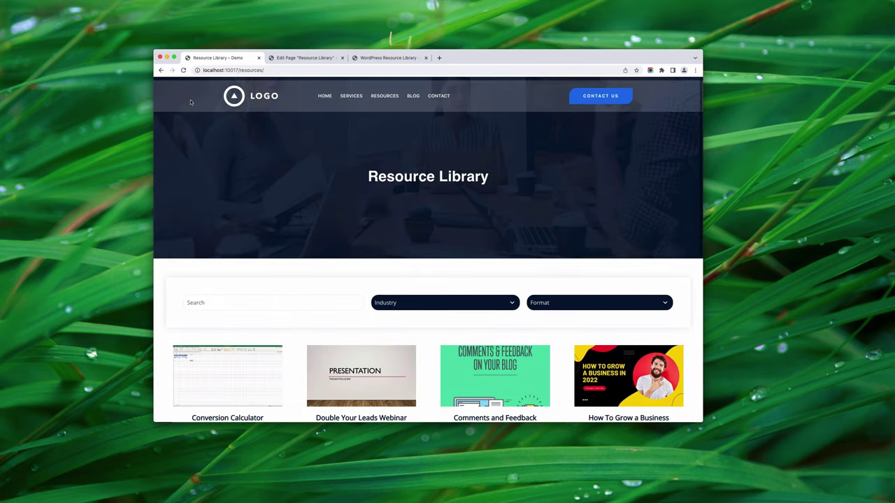
pyautogui.scroll(-3, 184, 168)
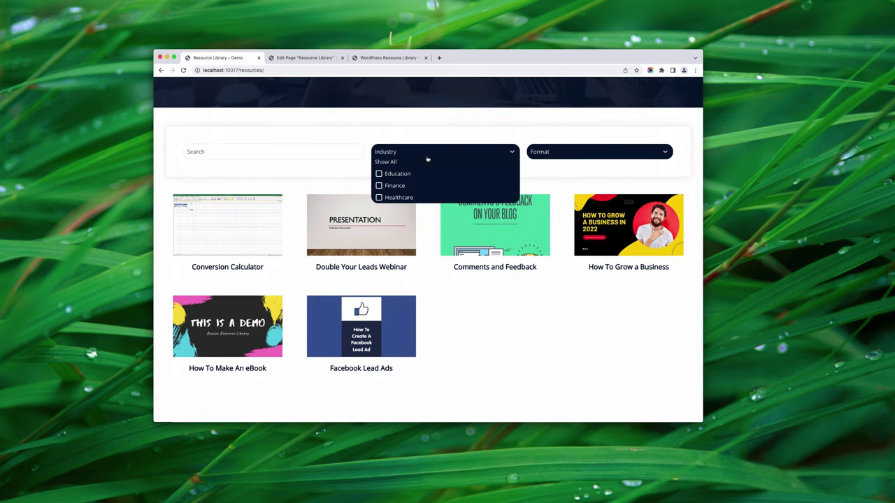
pyautogui.moveTo(545, 150)
pyautogui.scroll(-1, 524, 137)
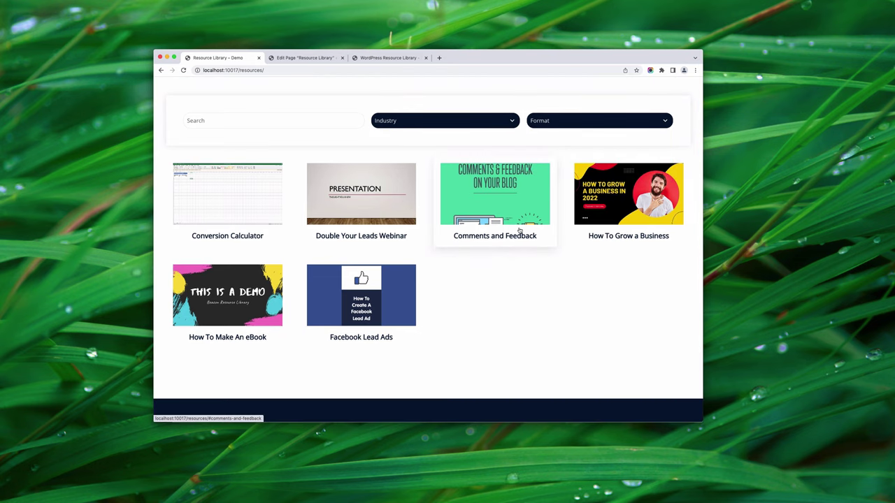
pyautogui.click(470, 200)
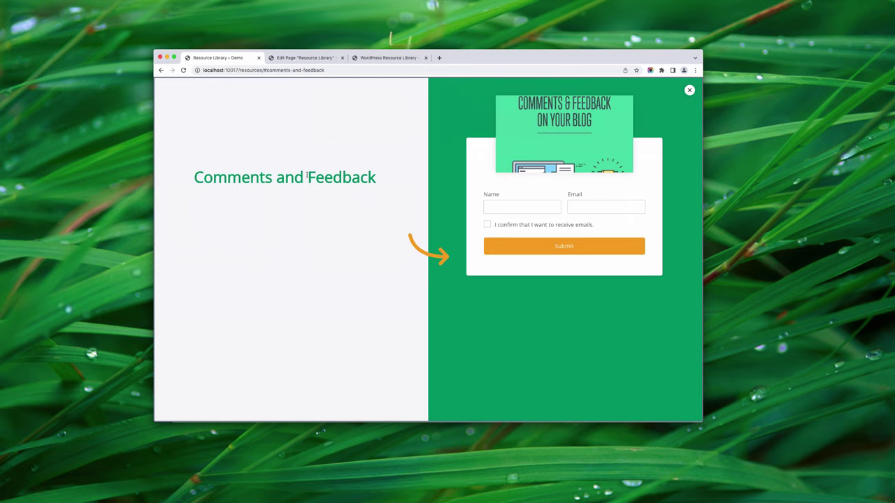
# Back in the Beacon library editor, open the Conversion Calculator opt-in page and set its resource title colour to hex 041530
pyautogui.press('super+grave')
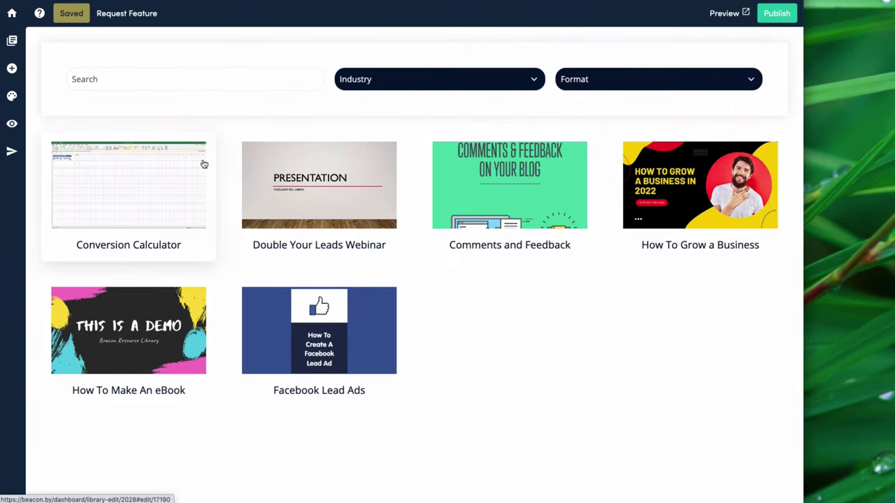
pyautogui.click(203, 164)
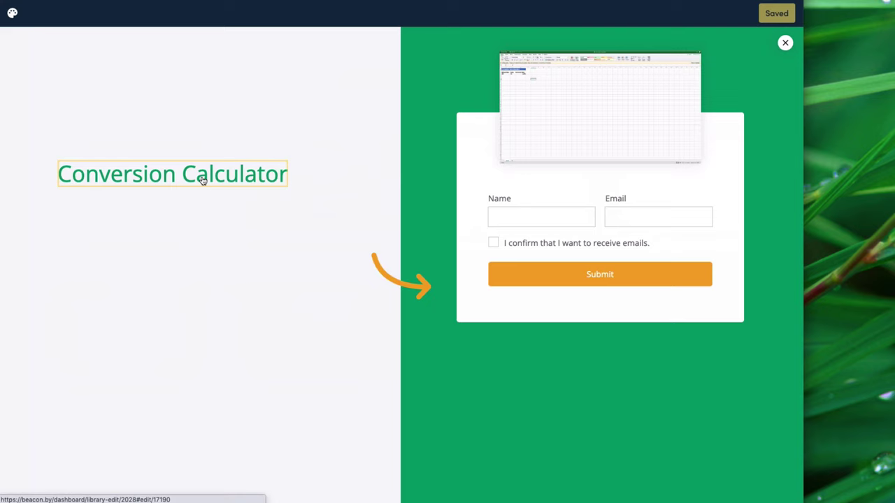
pyautogui.click(201, 180)
pyautogui.click(366, 180)
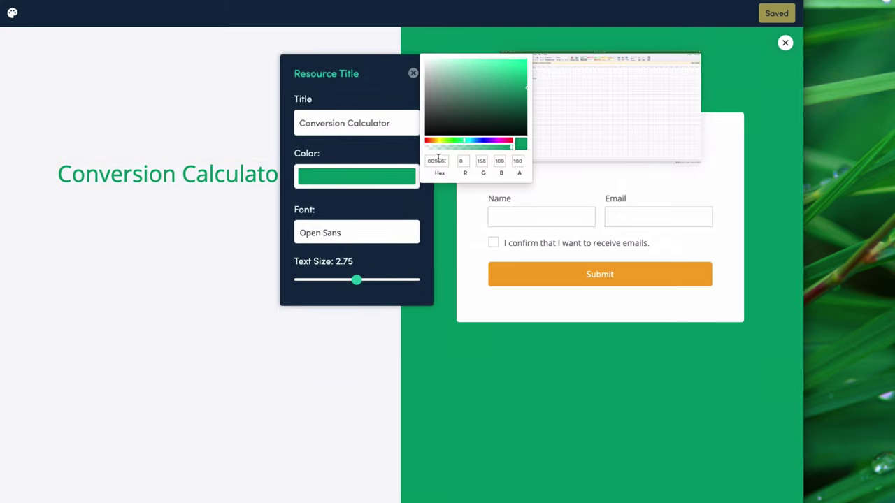
pyautogui.click(438, 160)
pyautogui.write('041')
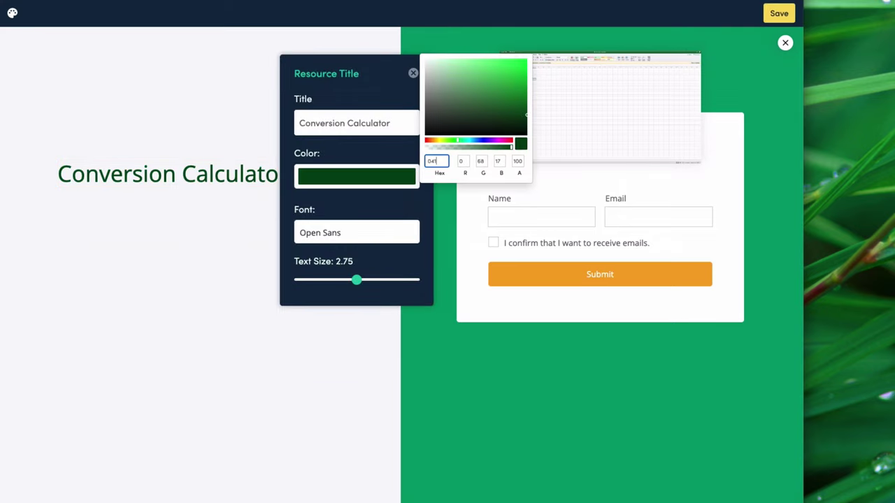
pyautogui.write('530')
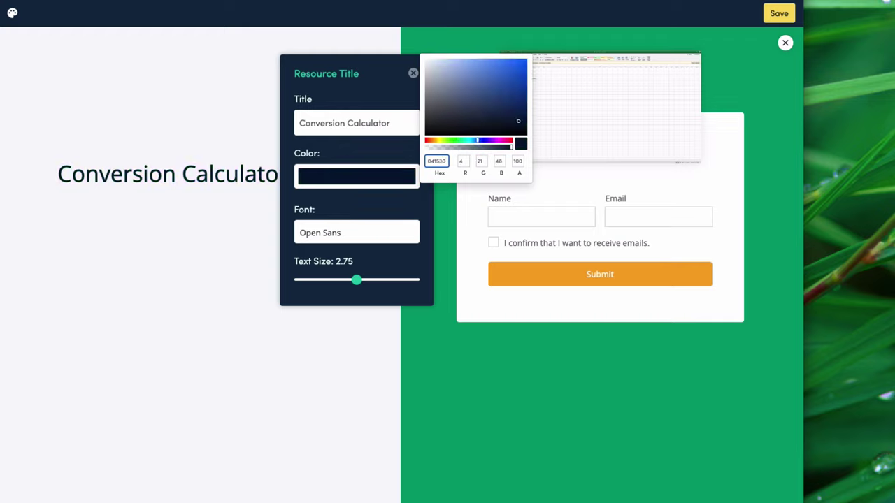
pyautogui.click(376, 86)
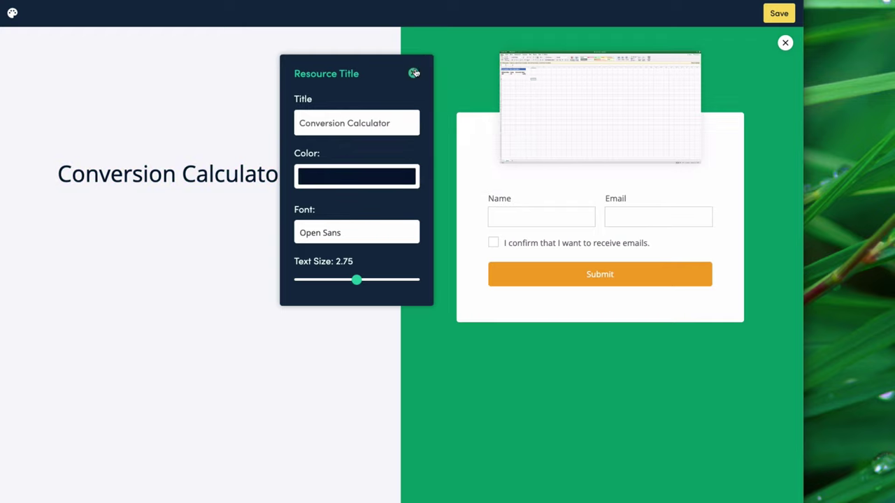
pyautogui.click(414, 73)
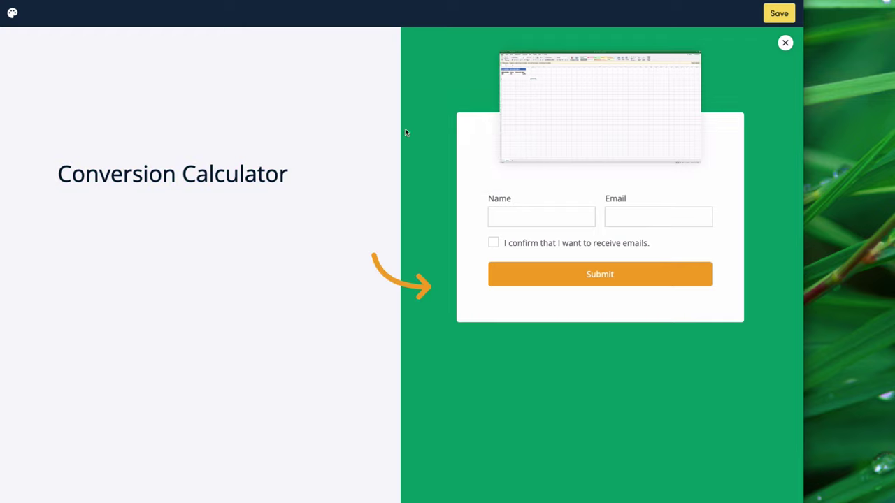
# Set the opt-in page's header background to hex 041530 in its page settings and save the page
pyautogui.click(11, 16)
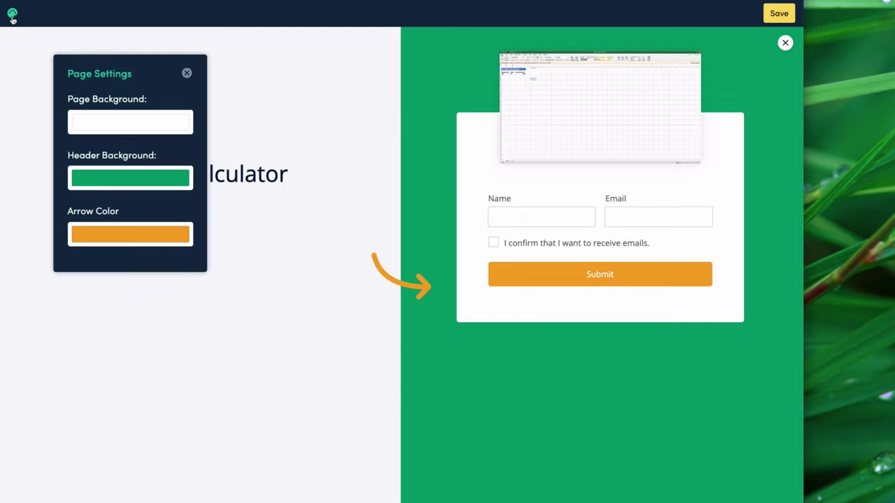
pyautogui.click(122, 177)
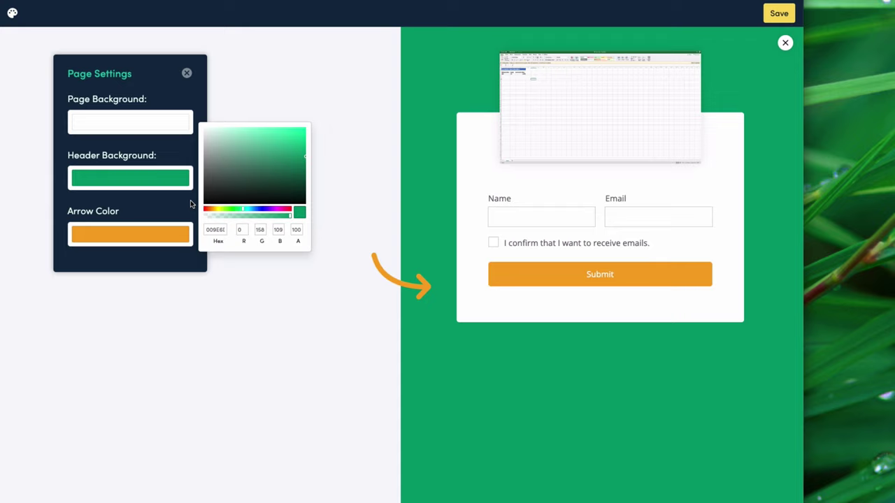
pyautogui.doubleClick(213, 230)
pyautogui.write('004411')
pyautogui.write('0415')
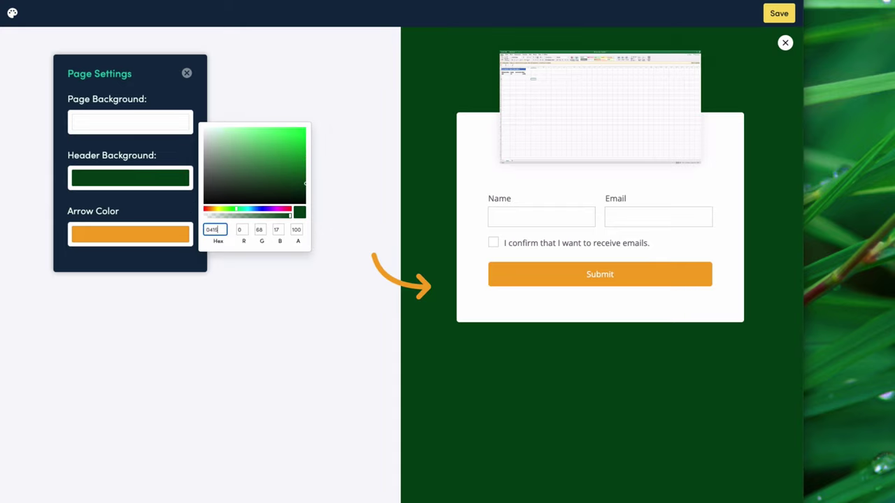
pyautogui.write('30')
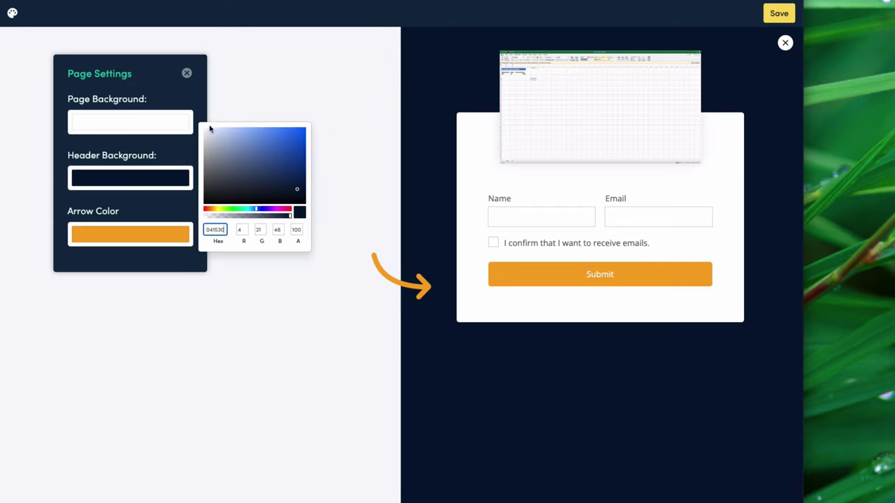
pyautogui.click(199, 100)
pyautogui.click(184, 72)
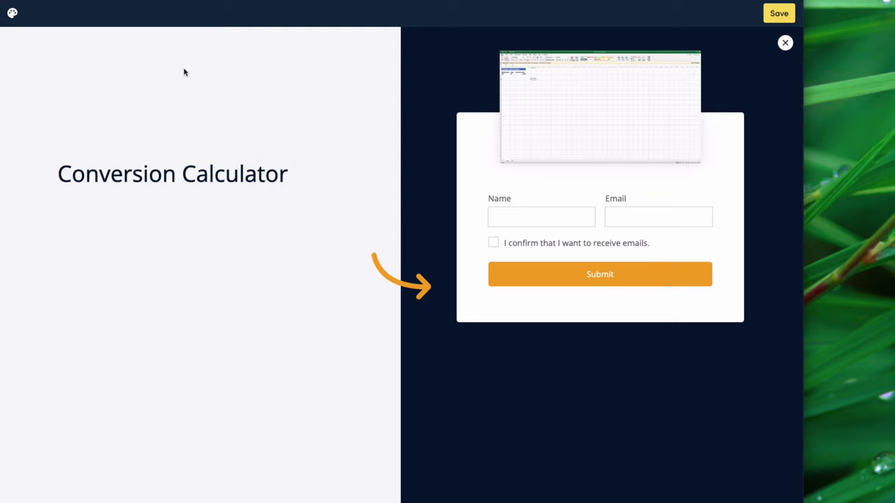
pyautogui.click(778, 13)
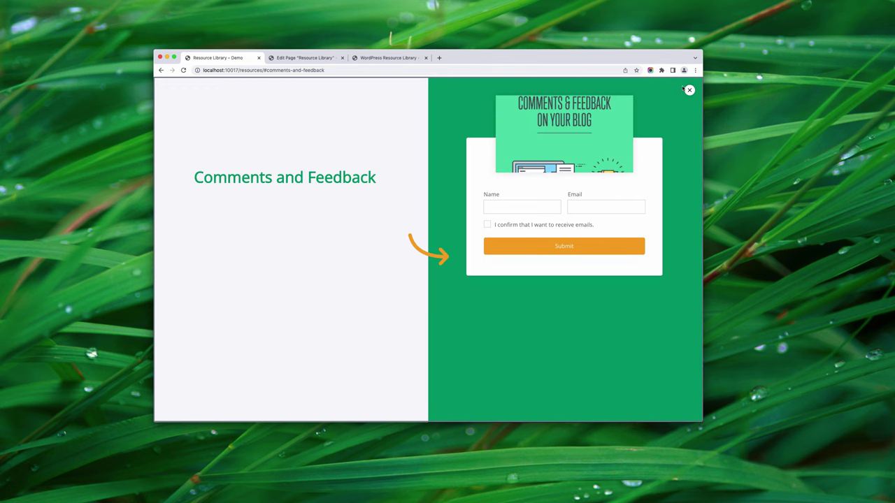
# Reload the live Comments and Feedback opt-in page to check its colours, close it and review the resource library
pyautogui.press('super+r')
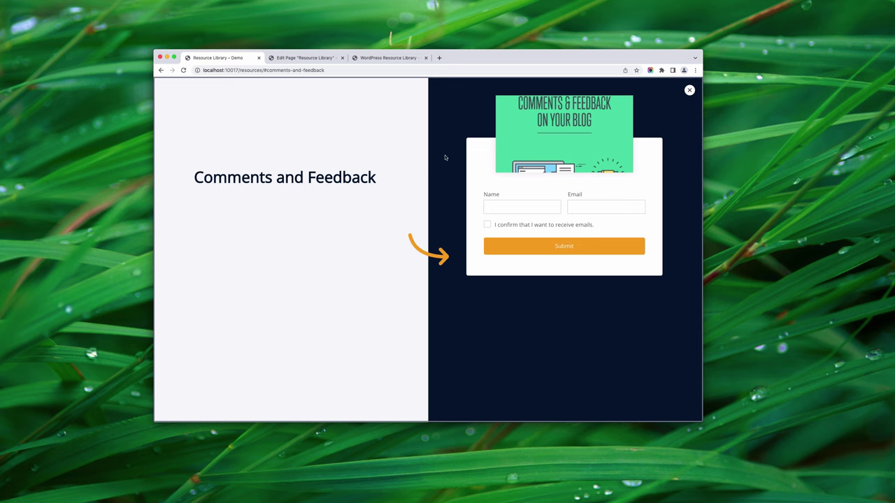
pyautogui.click(689, 90)
pyautogui.scroll(5, 656, 187)
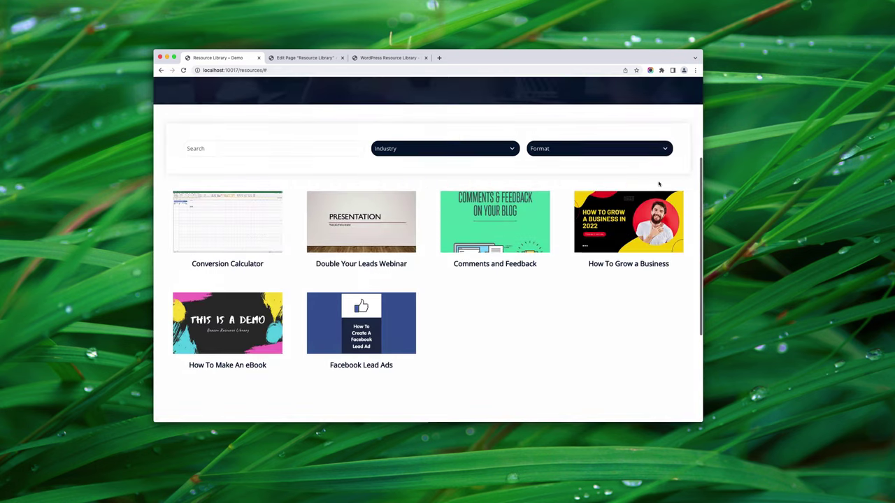
pyautogui.scroll(2, 666, 198)
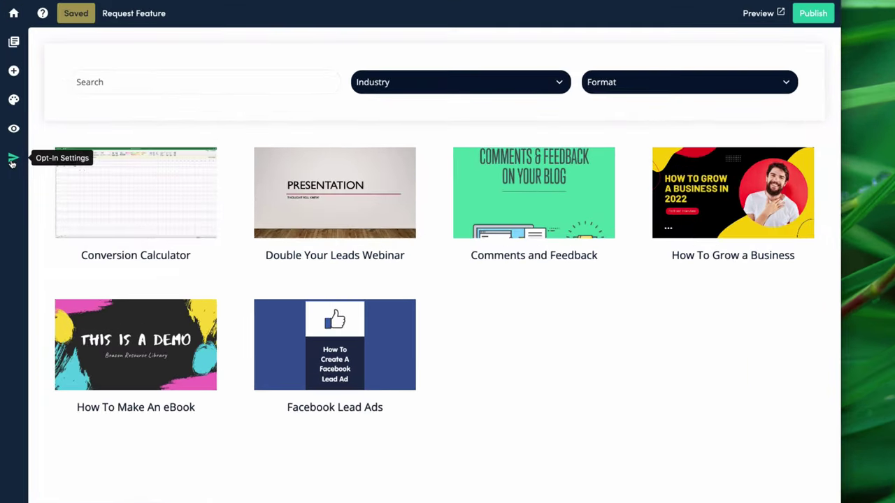
# Examine the library's default opt-in form settings, including form fields, consent message, thank you message and Smart Subscribers
pyautogui.click(11, 161)
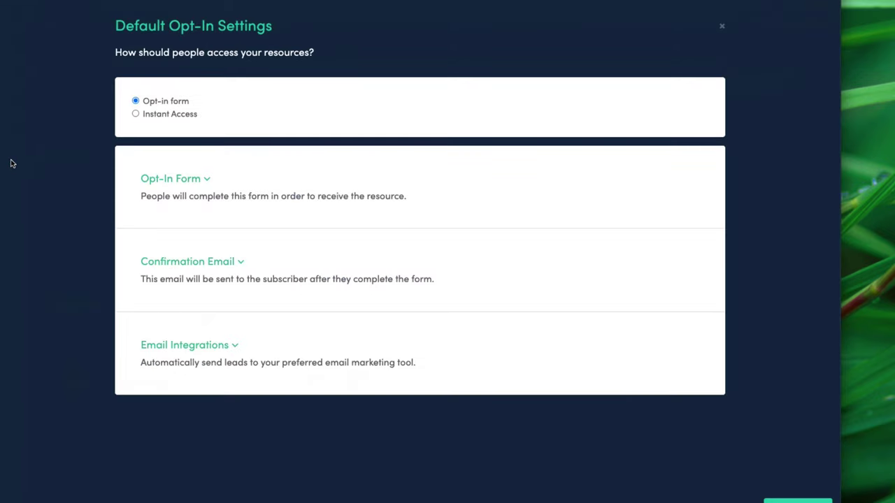
pyautogui.click(196, 179)
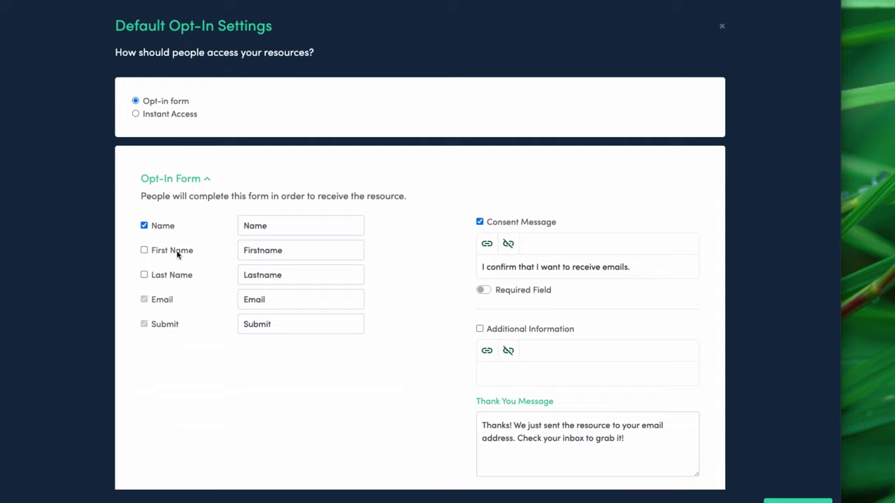
pyautogui.scroll(-1, 433, 262)
pyautogui.scroll(-1, 433, 262)
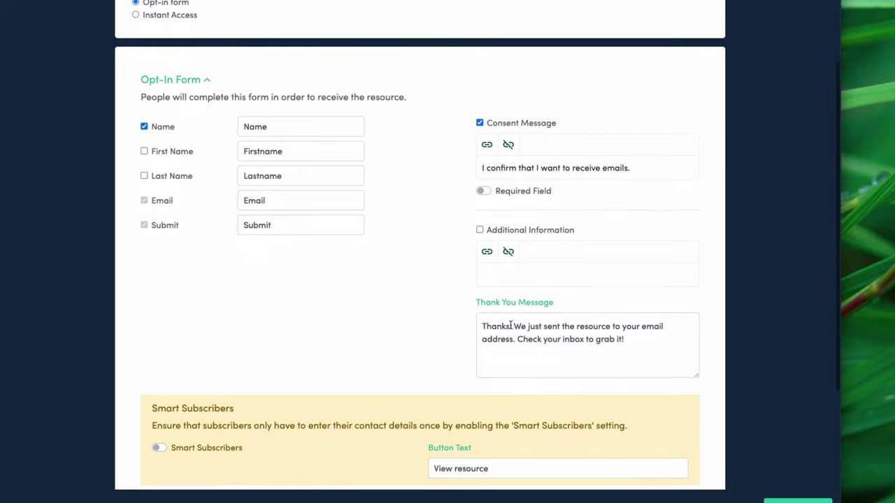
pyautogui.moveTo(481, 326); pyautogui.dragTo(633, 343)
pyautogui.click(451, 340)
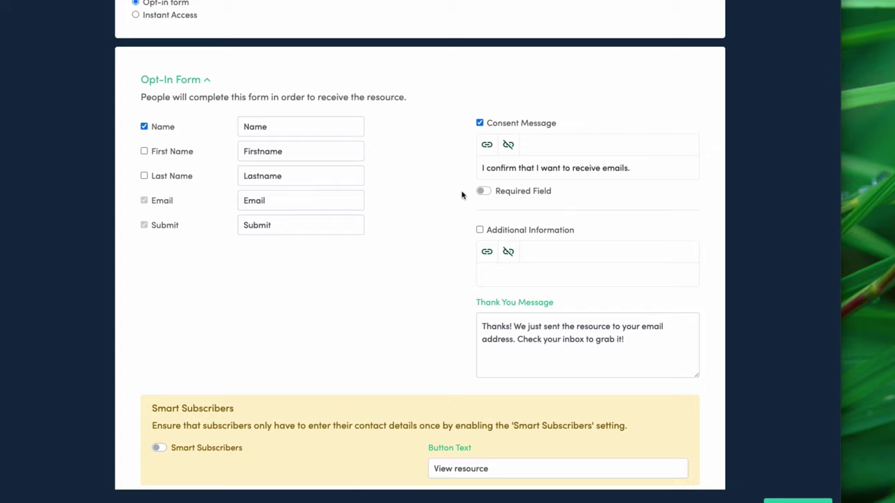
pyautogui.click(216, 82)
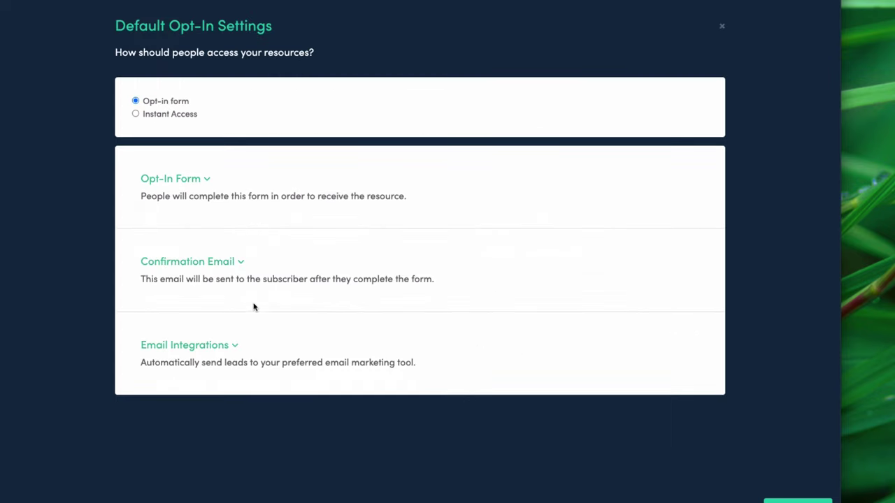
# From the opt-in email integrations, go to the dashboard settings and start a new integration with MailChimp as provider
pyautogui.click(221, 347)
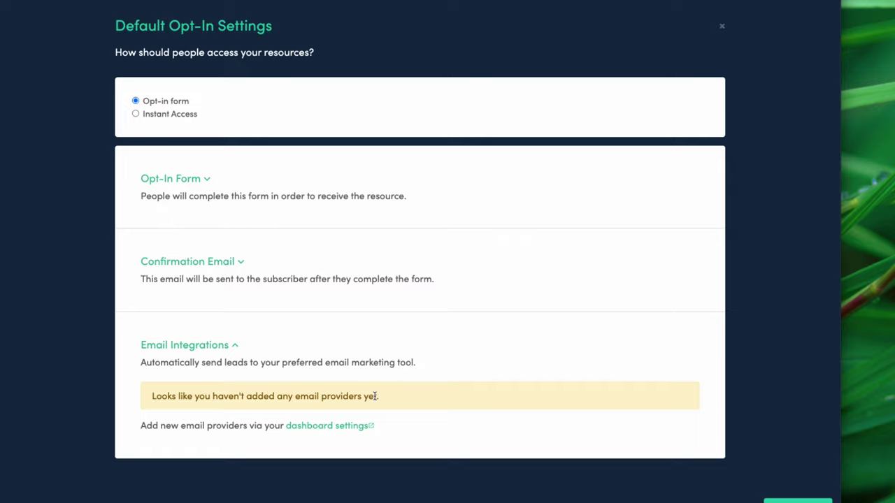
pyautogui.click(333, 428)
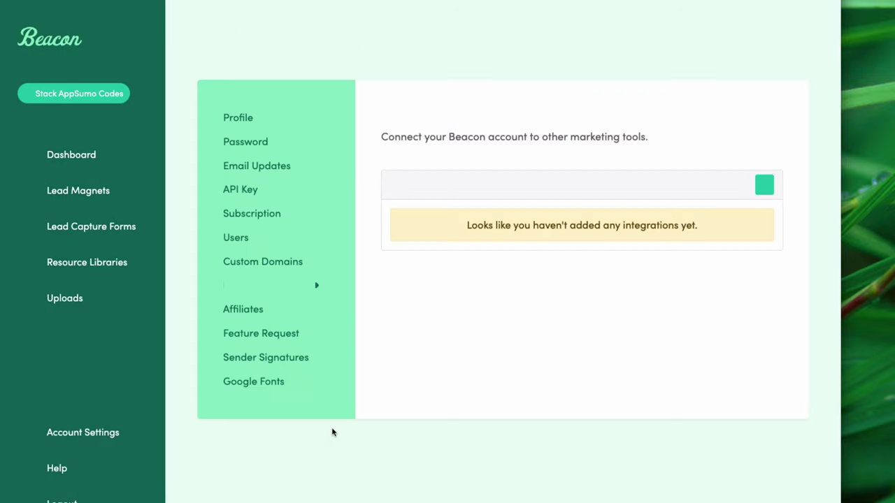
pyautogui.click(761, 186)
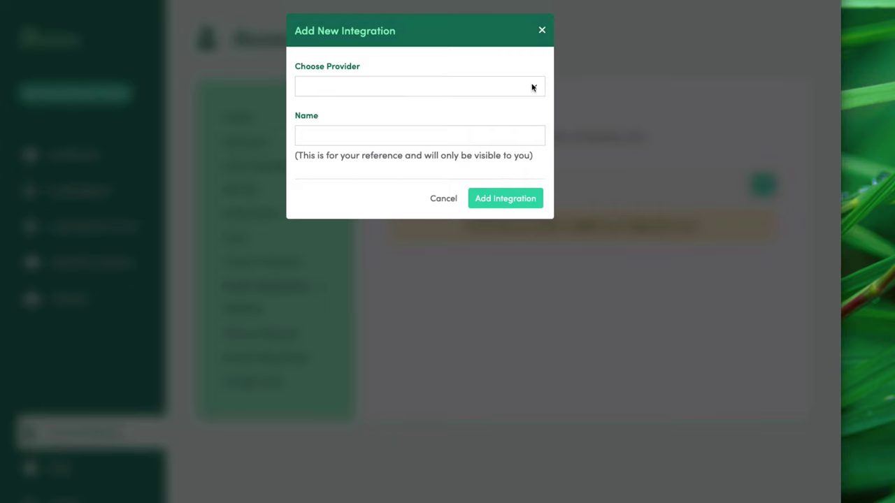
pyautogui.click(532, 87)
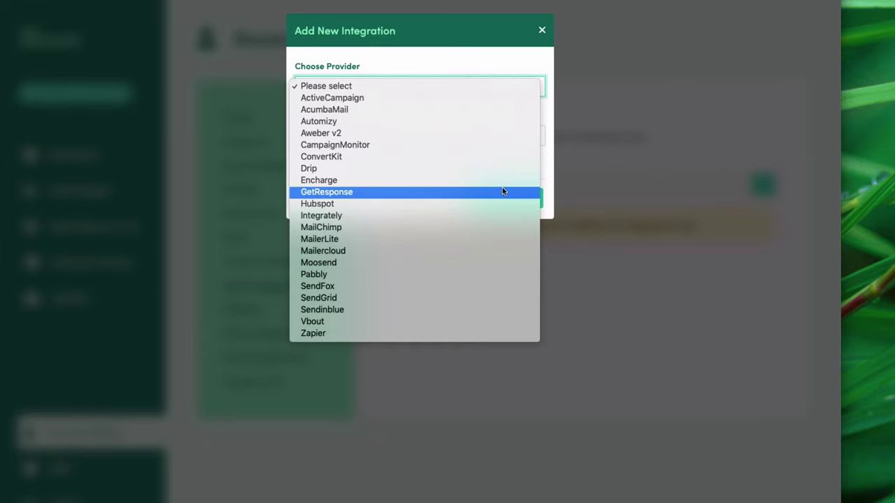
pyautogui.click(474, 229)
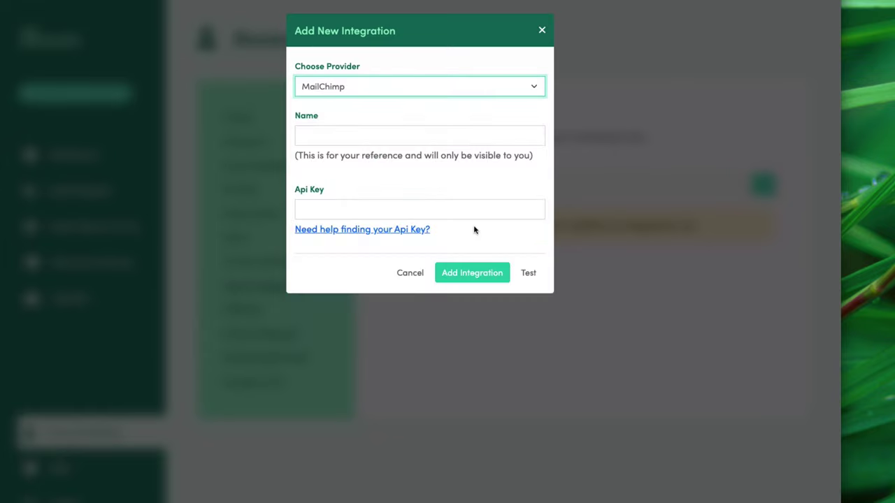
# Name the new integration Main Mailchimp Account and paste the API key
pyautogui.click(398, 138)
pyautogui.write('M')
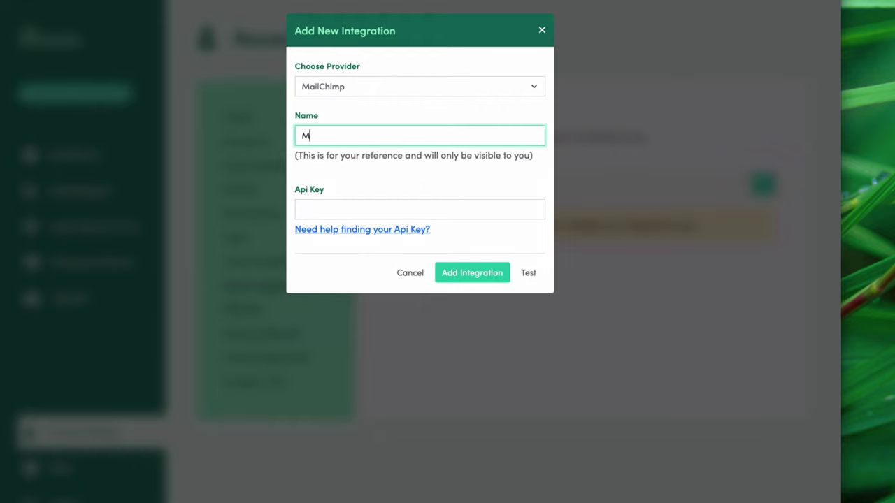
pyautogui.write('ain Mailchimp')
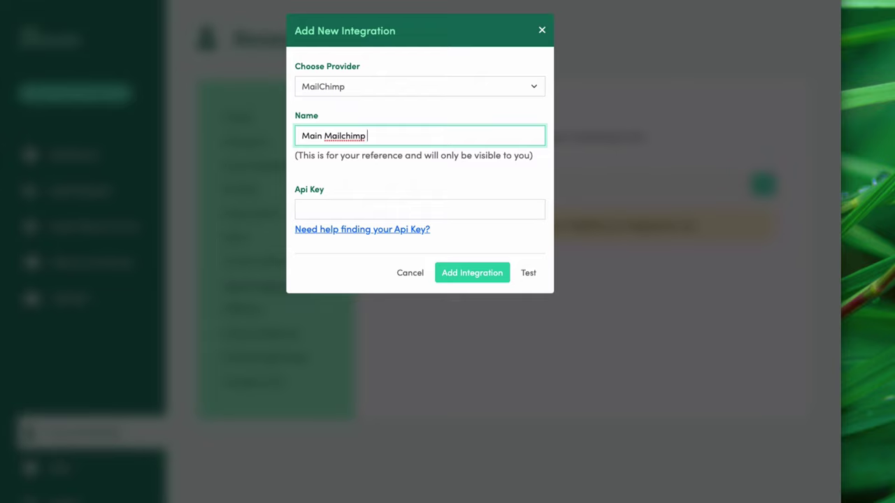
pyautogui.write(' Account')
pyautogui.click(459, 206)
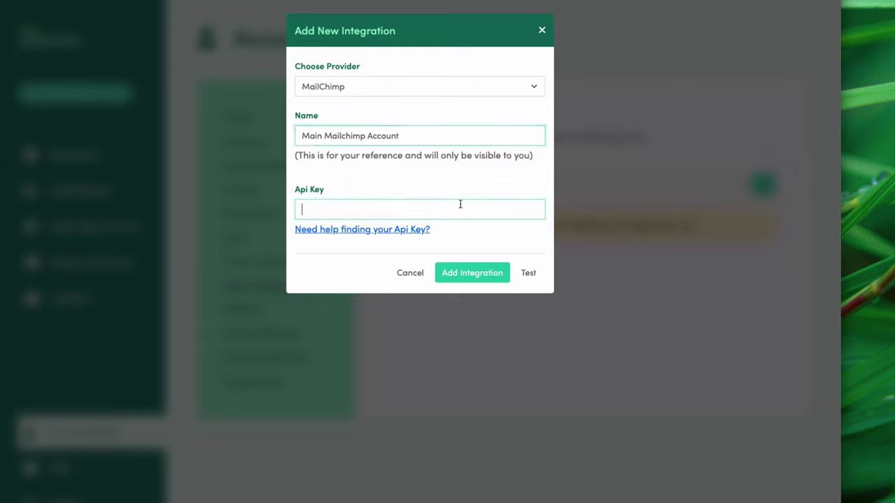
pyautogui.hotkey('ctrl', 'v')
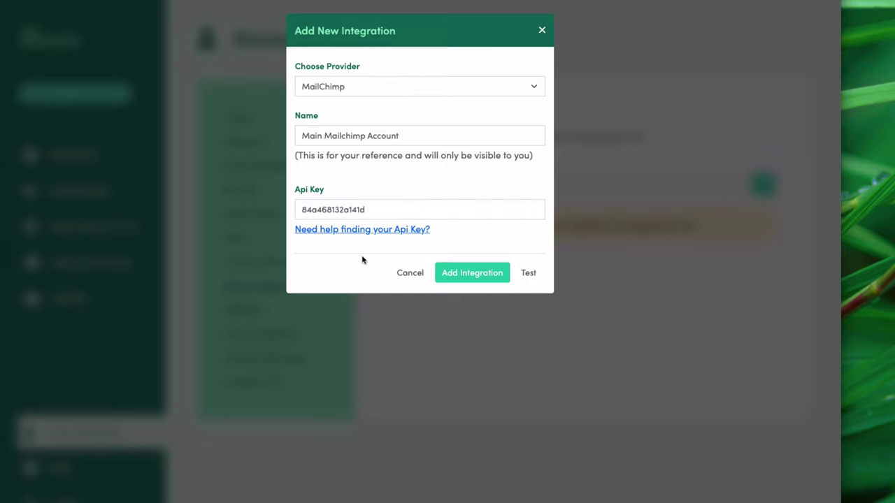
# Add the Mailchimp integration, and select Main Mailchimp Account as the email marketing service in the reloaded default opt-in settings
pyautogui.click(487, 284)
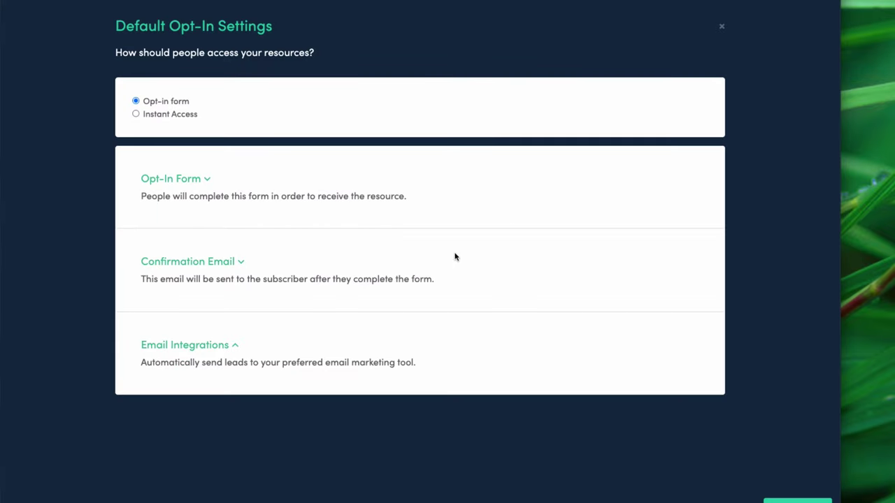
pyautogui.press('F5')
pyautogui.click(233, 344)
pyautogui.scroll(-1, 151, 349)
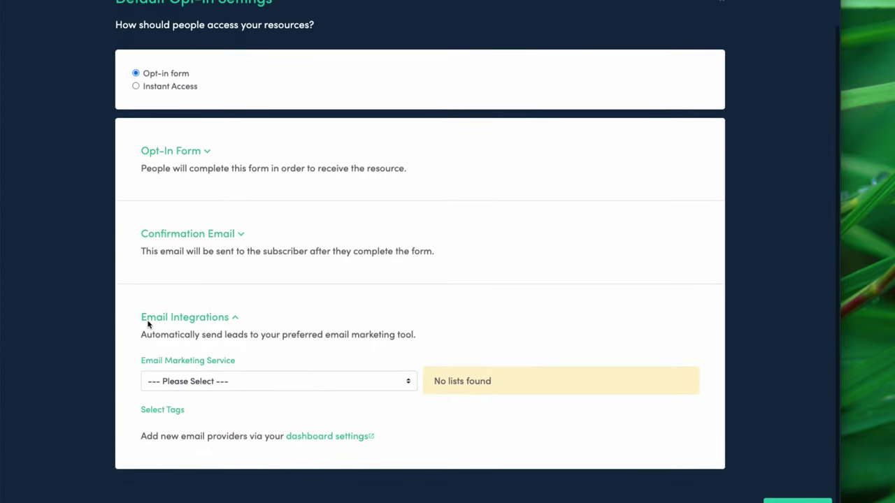
pyautogui.click(267, 381)
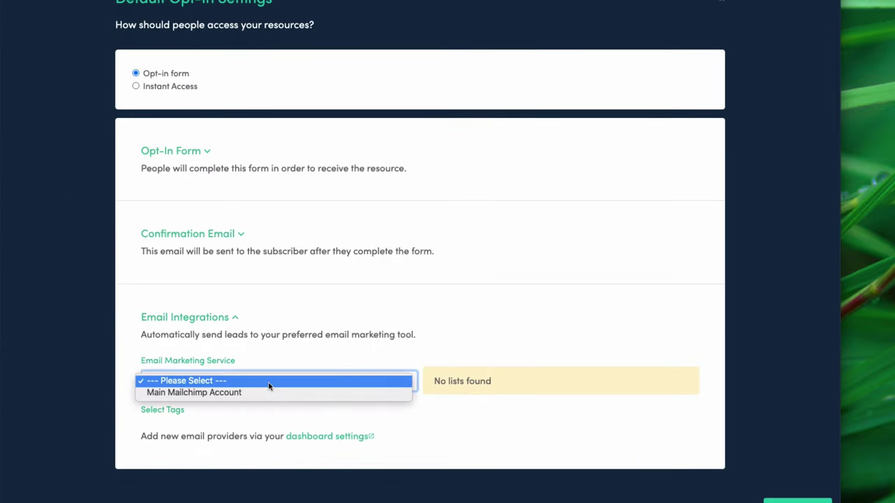
pyautogui.click(210, 393)
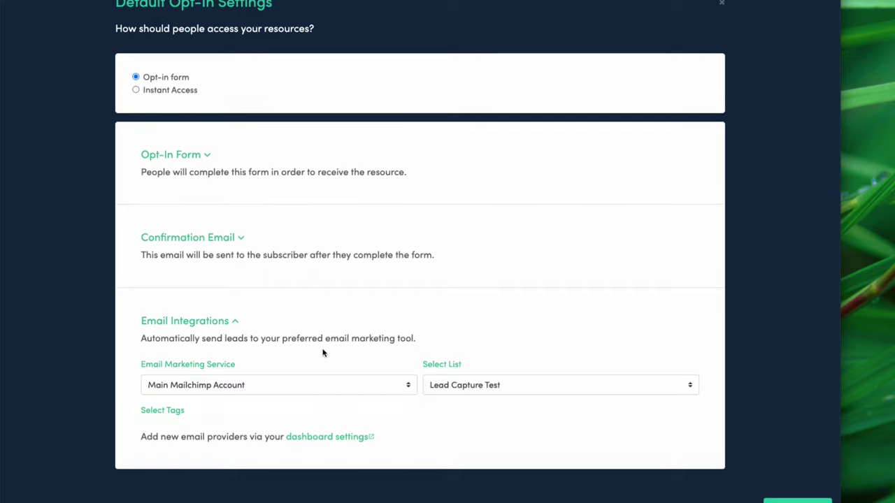
# Check the available lists, keep Lead Capture Test, and apply the RL Download tag before leaving the default opt-in settings
pyautogui.scroll(-2, 415, 336)
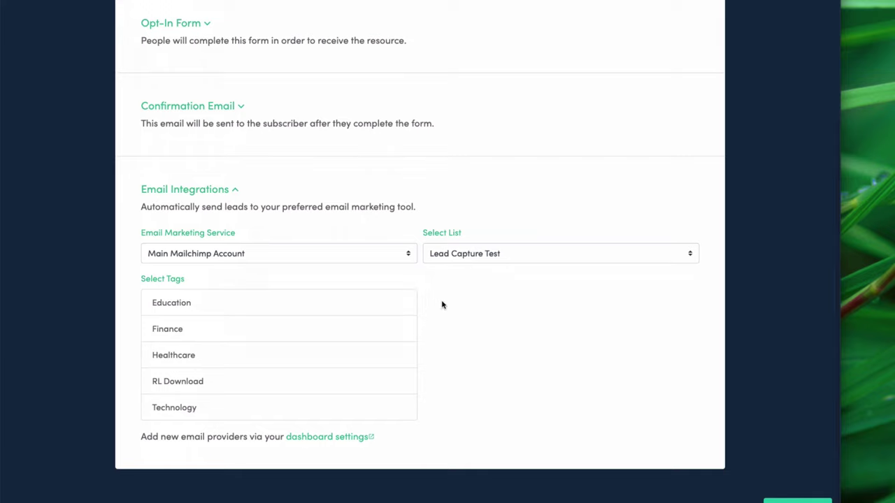
pyautogui.click(495, 254)
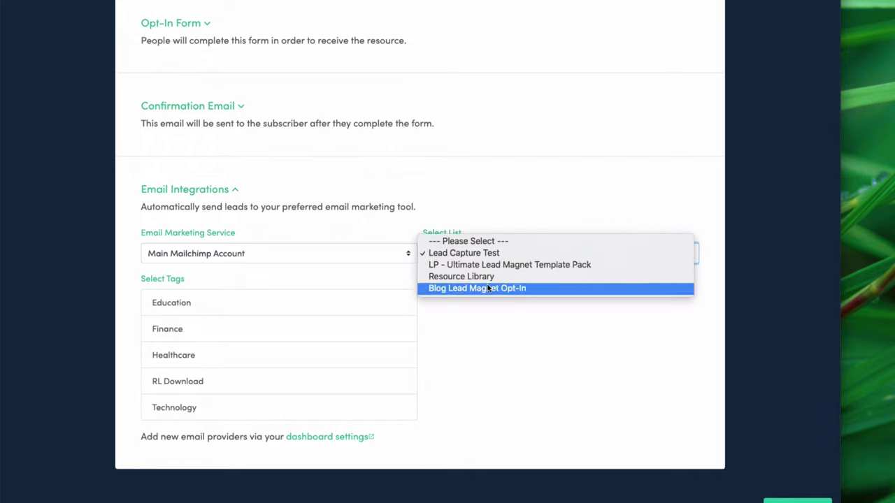
pyautogui.click(346, 235)
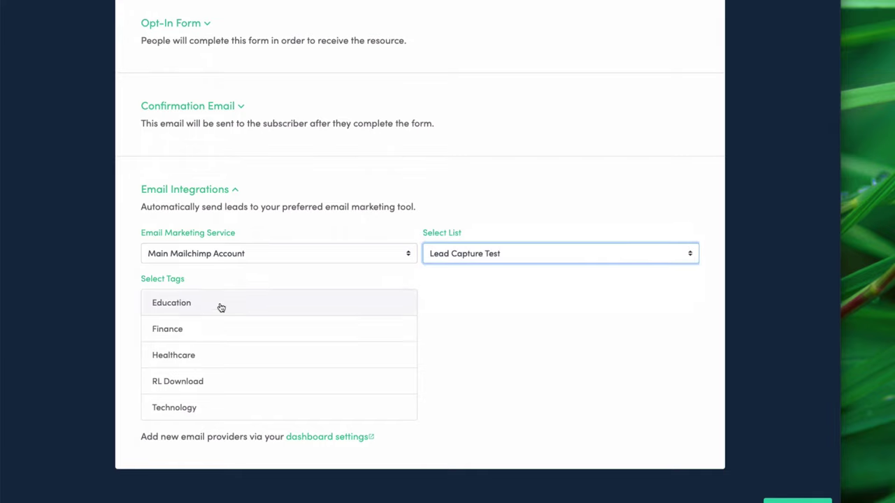
pyautogui.click(479, 298)
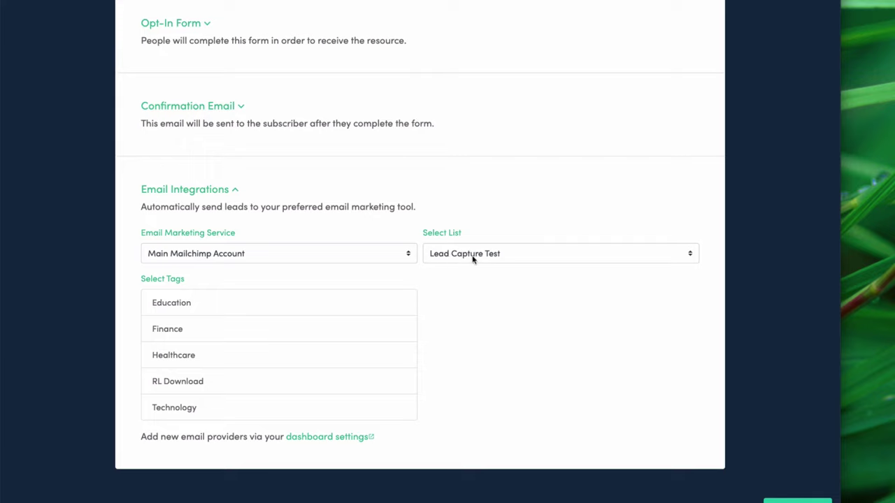
pyautogui.click(274, 382)
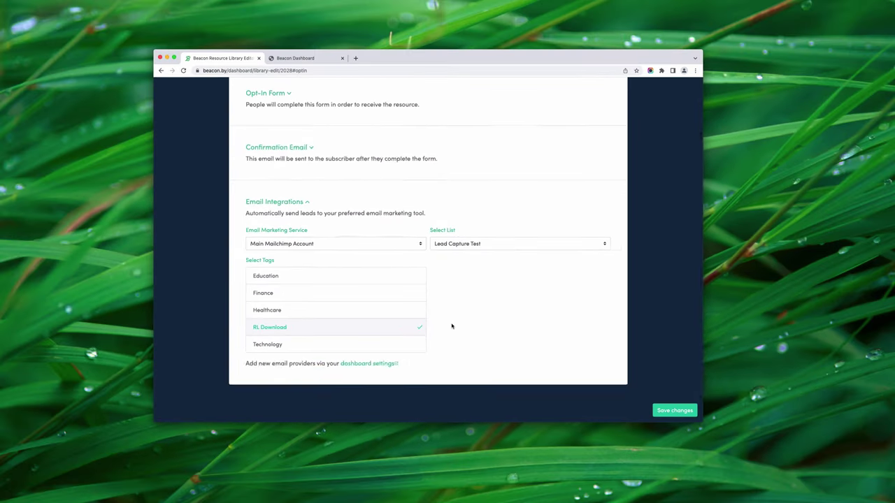
pyautogui.scroll(3, 458, 381)
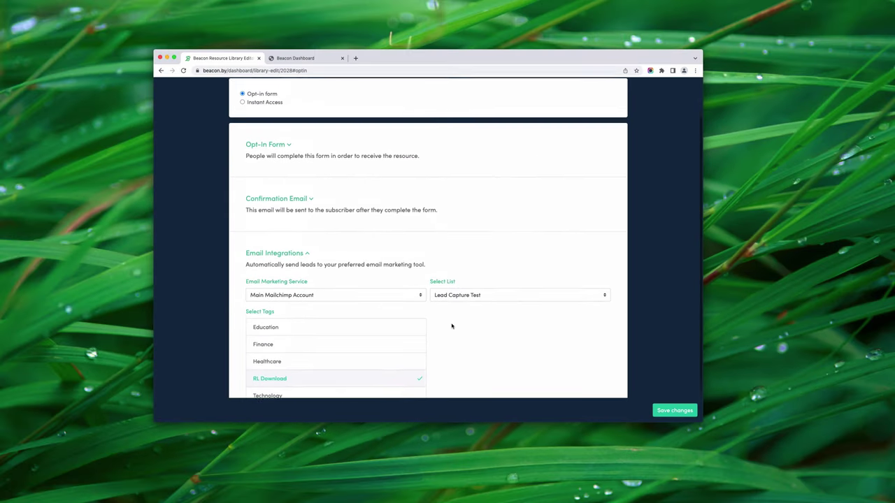
pyautogui.click(624, 97)
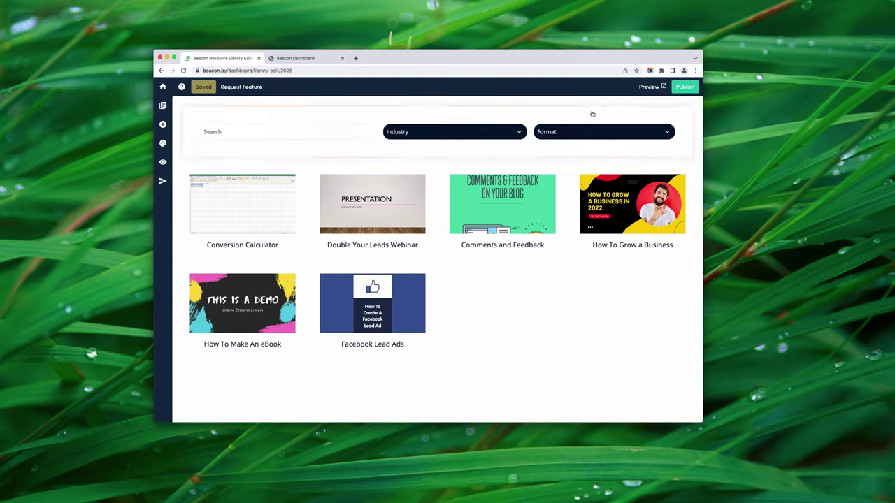
# Open the Double Your Leads Webinar resource for editing and switch it to custom integration settings
pyautogui.click(163, 107)
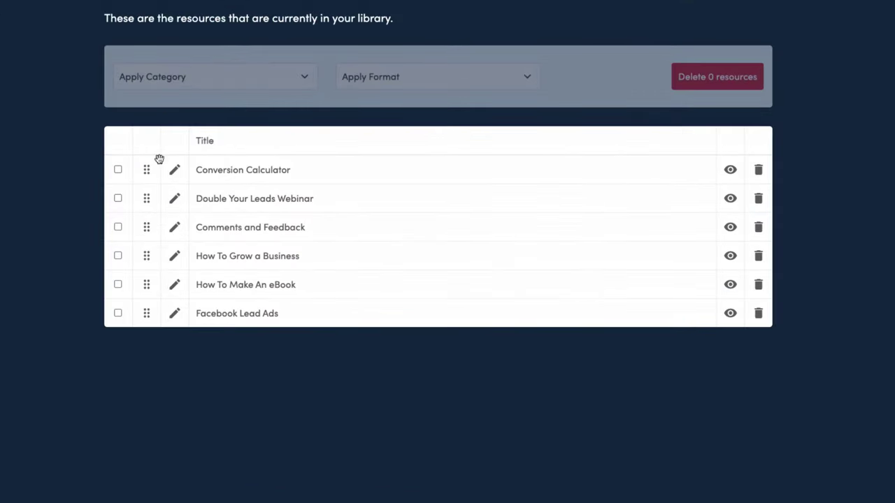
pyautogui.click(174, 198)
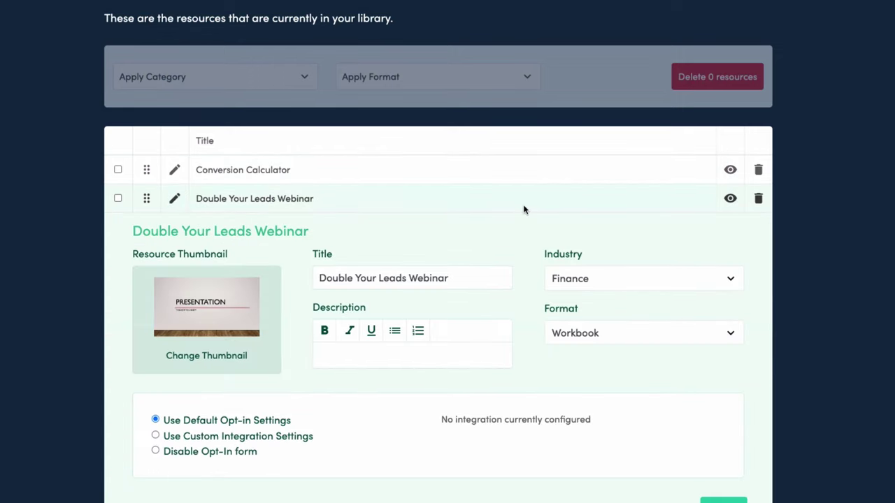
pyautogui.scroll(-3, 473, 241)
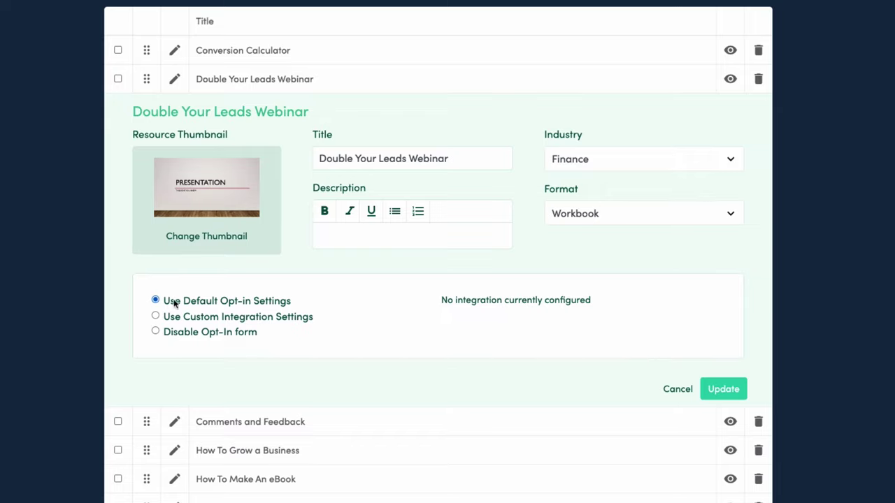
pyautogui.click(254, 320)
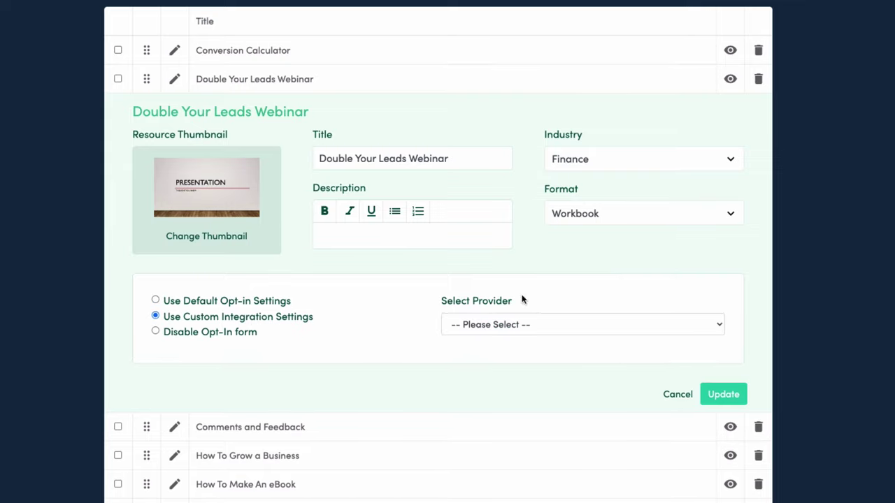
# Set the webinar resource's provider to Main Mailchimp Account with the Finance tag, and update the resource
pyautogui.click(491, 326)
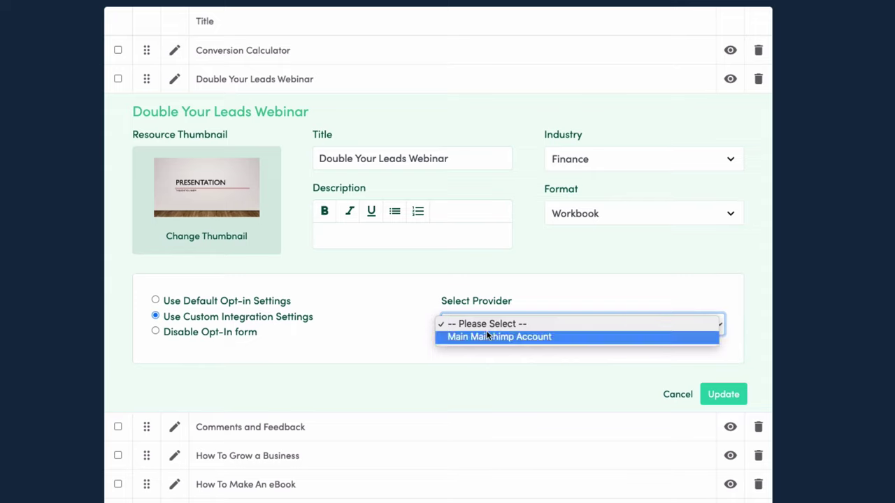
pyautogui.click(489, 335)
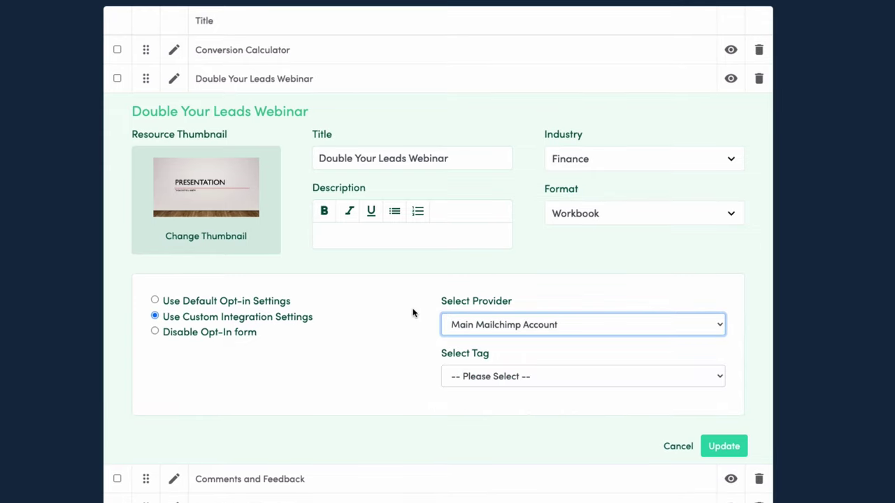
pyautogui.click(499, 382)
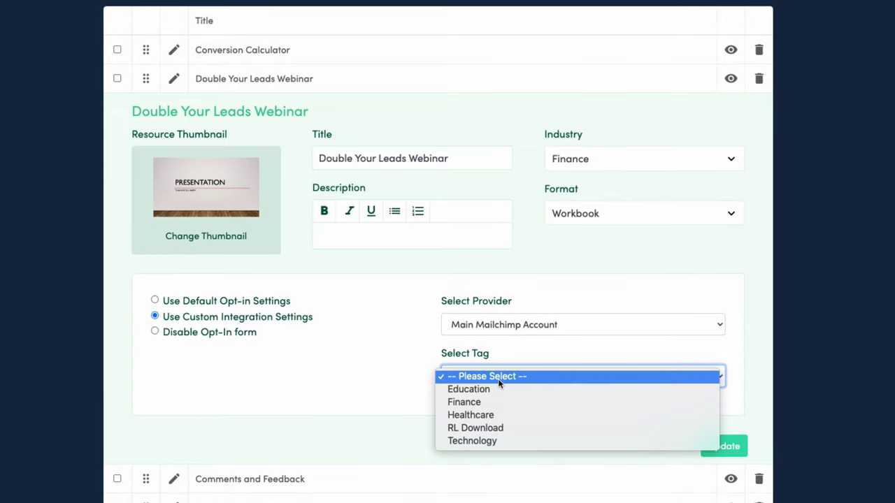
pyautogui.click(489, 402)
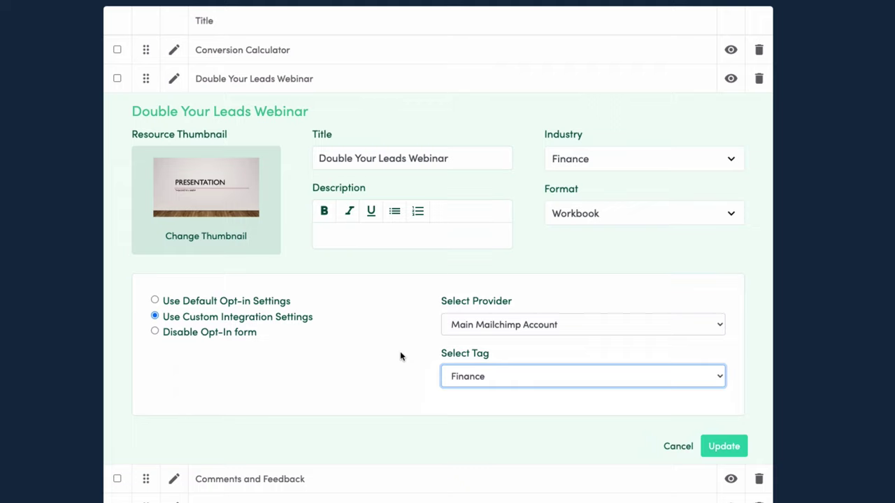
pyautogui.click(739, 447)
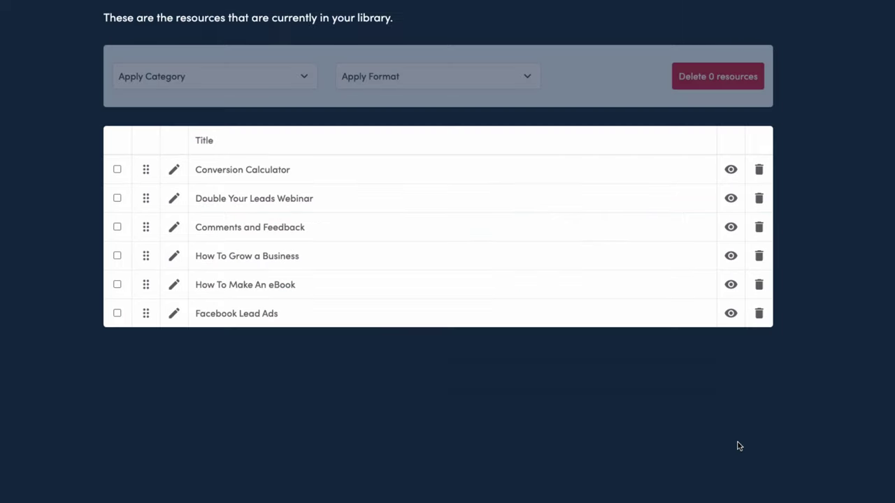